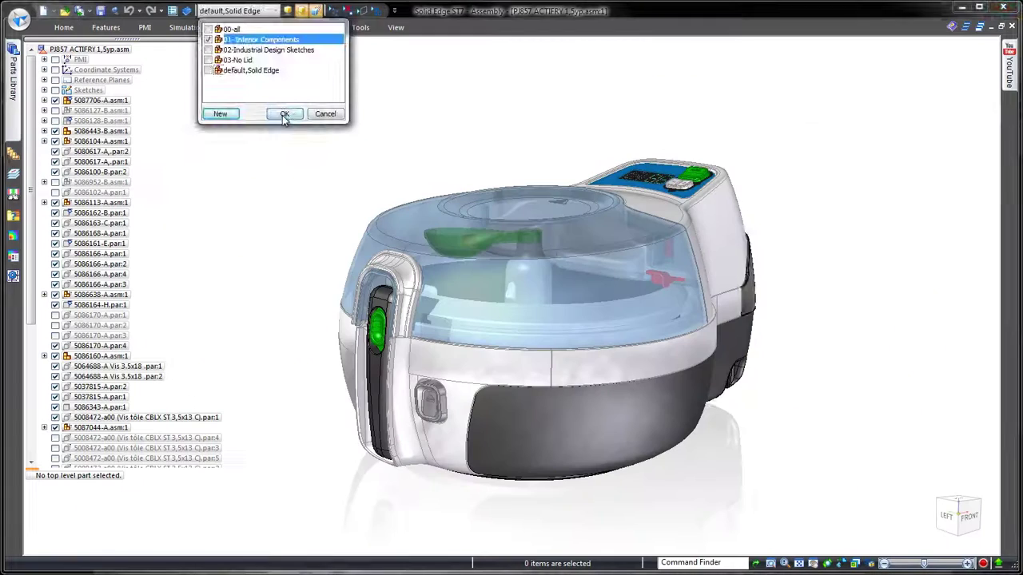
View the assembly in the 01- Interior Components display configuration and return it to 00-all.
{"action": "left_click", "coordinate": [283, 111]}
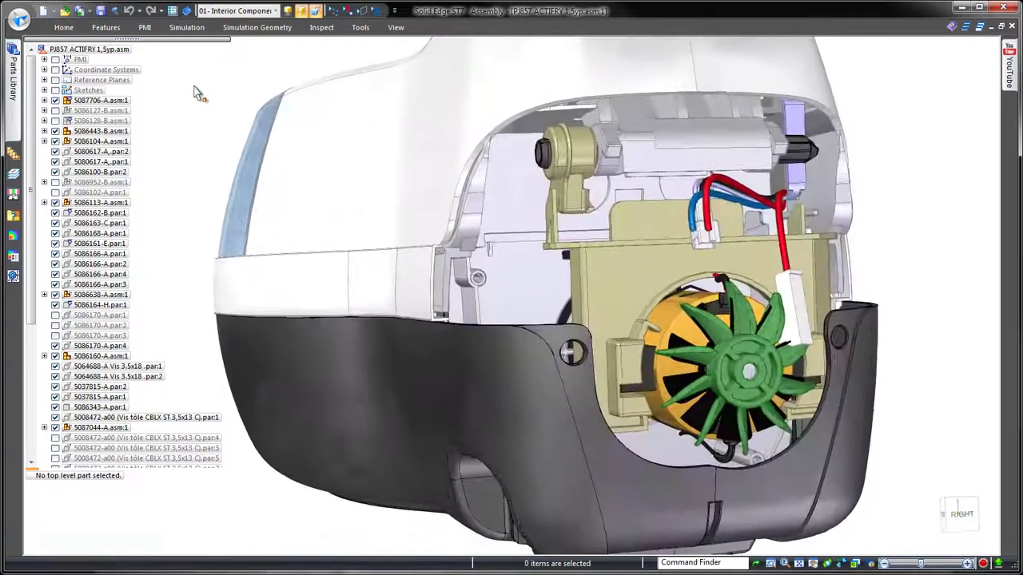
{"action": "left_click", "coordinate": [234, 10]}
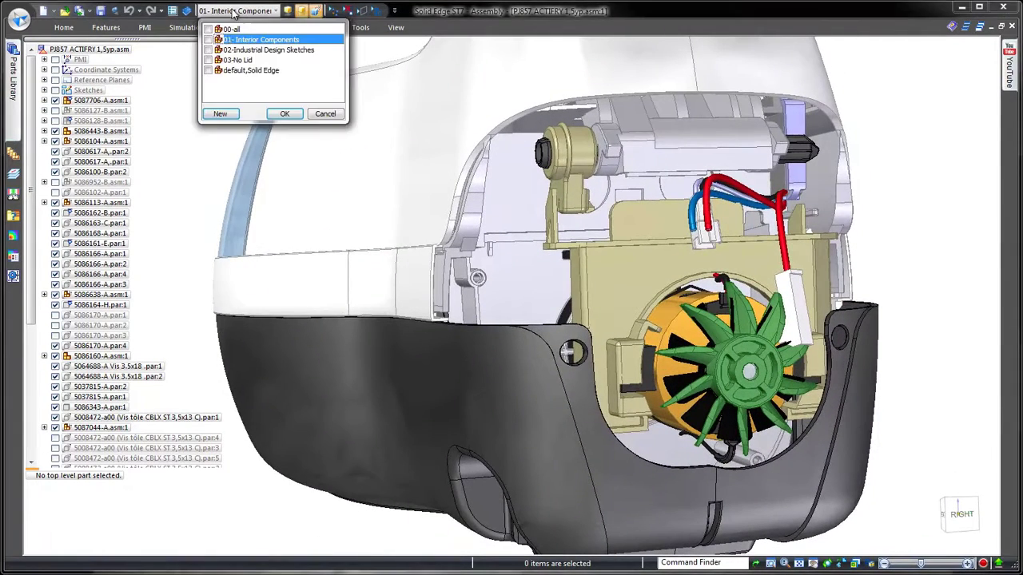
{"action": "left_click", "coordinate": [274, 116]}
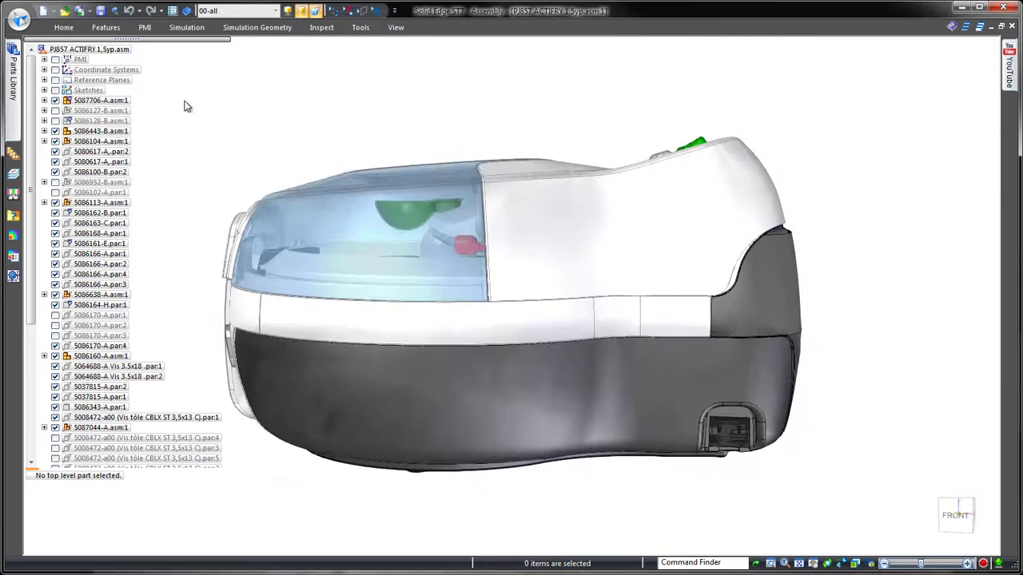
Apply the 02-Industrial Design Sketches display configuration and view the sketch images from the top and at an angle.
{"action": "left_click", "coordinate": [230, 10]}
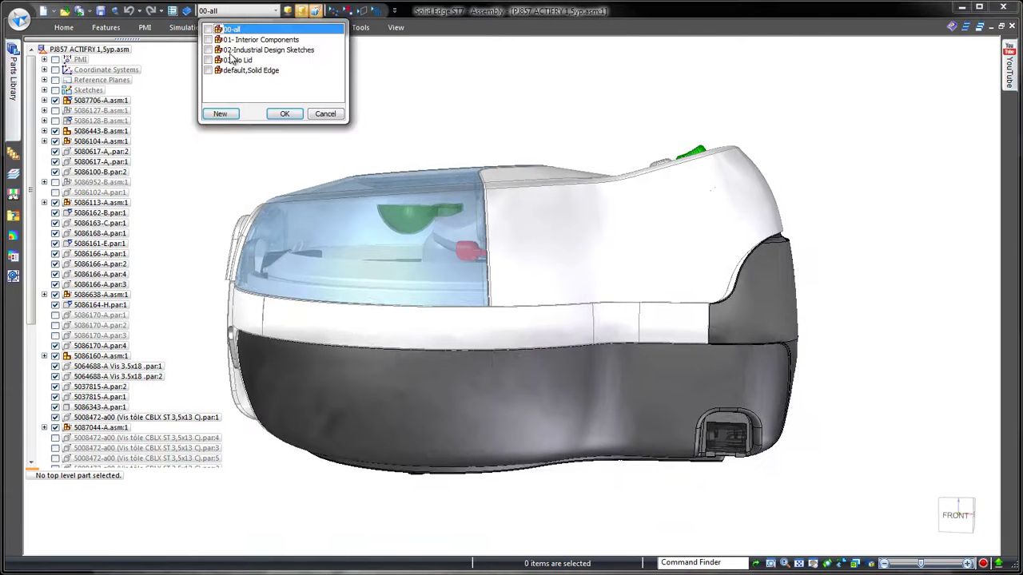
{"action": "left_click", "coordinate": [284, 114]}
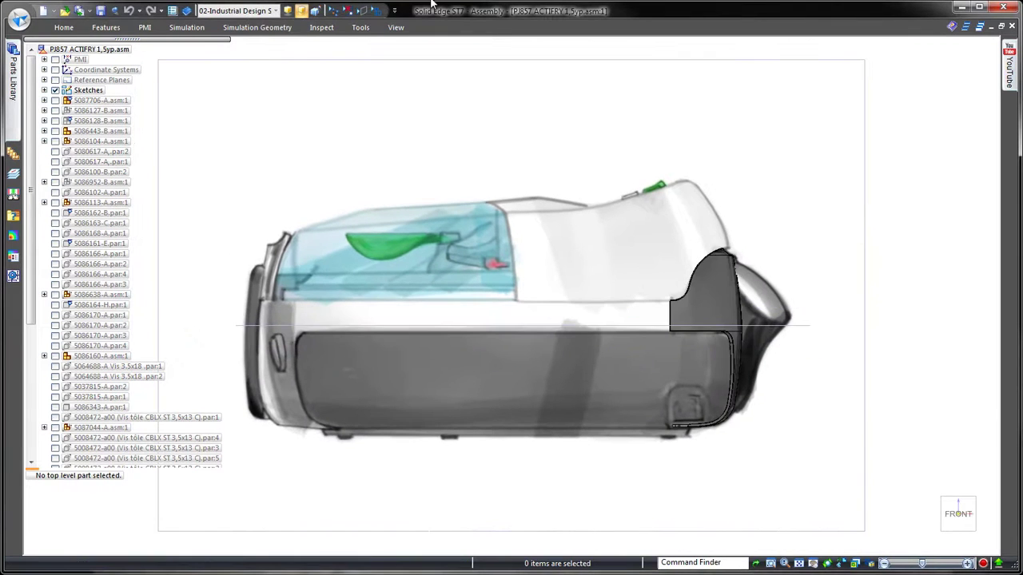
{"action": "key", "text": "ctrl+t"}
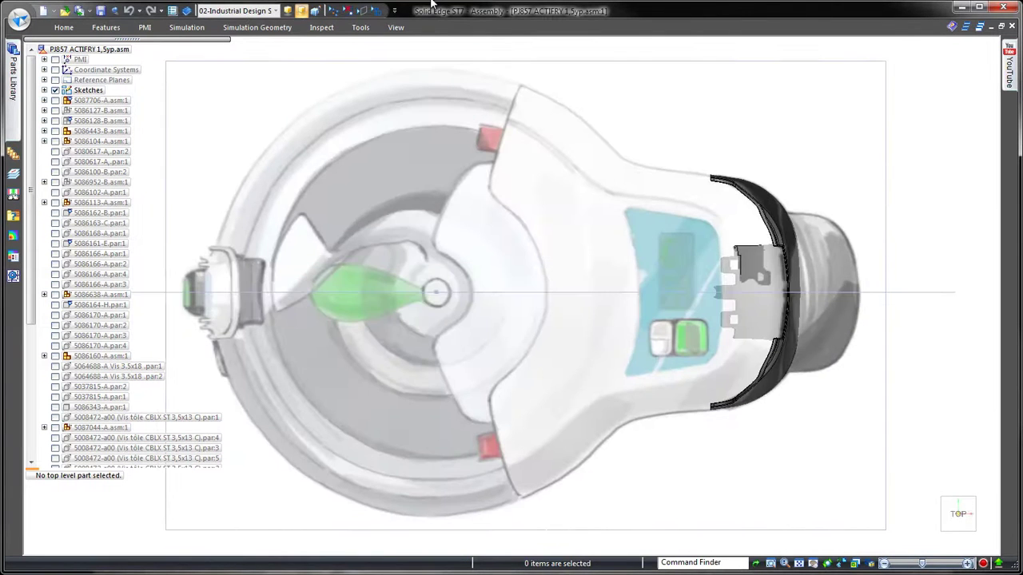
{"action": "key", "text": "ctrl+m"}
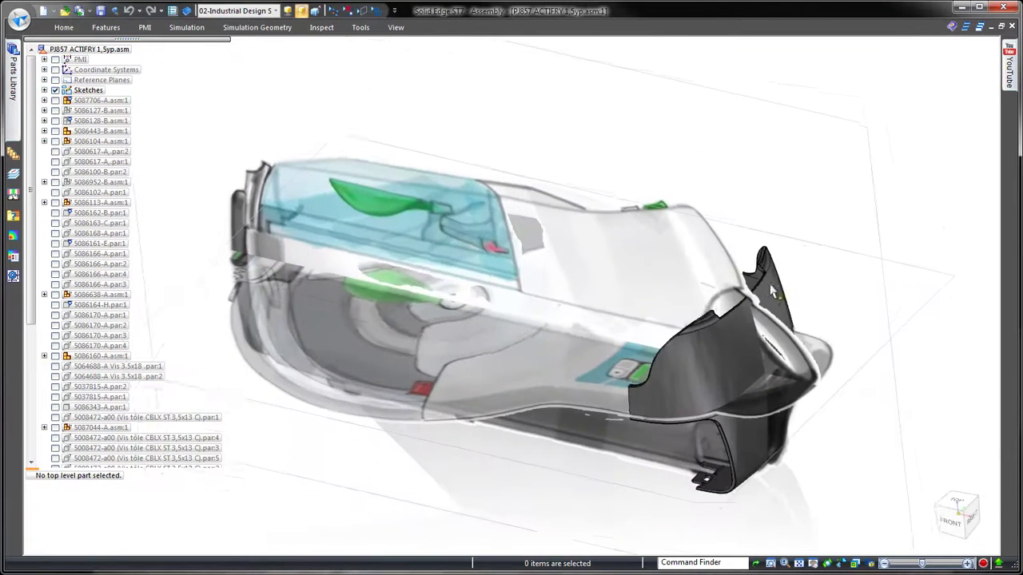
Open the black rear cover for in-place editing and start a sketch on its top reference plane.
{"action": "double_click", "coordinate": [772, 292]}
{"action": "right_click", "coordinate": [801, 182]}
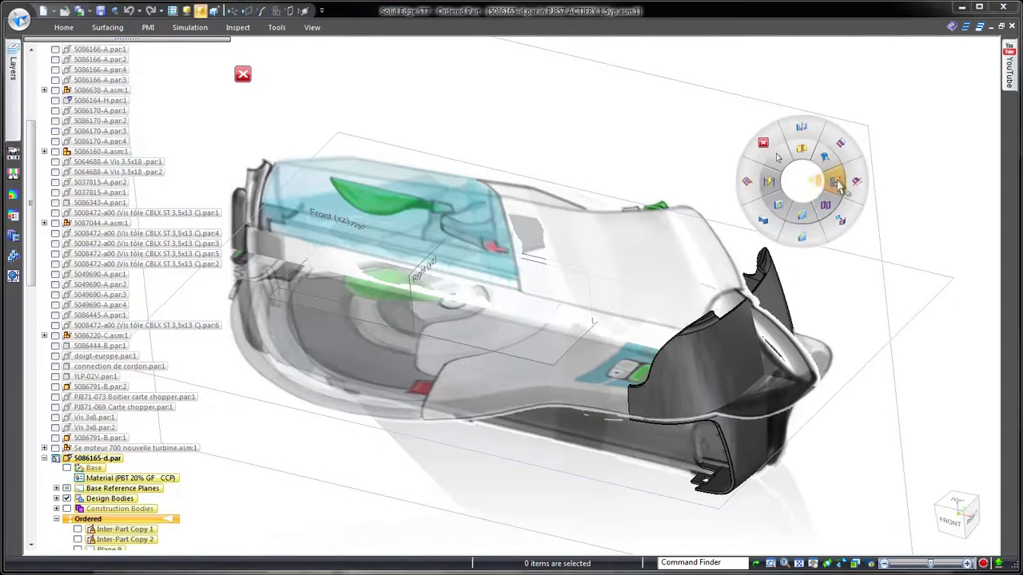
{"action": "left_click", "coordinate": [836, 184]}
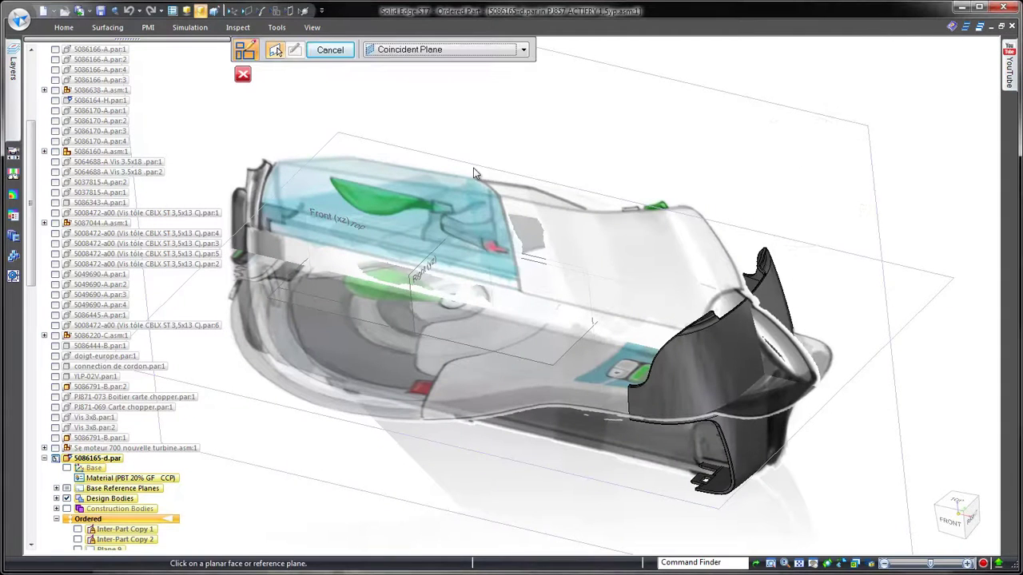
{"action": "left_click", "coordinate": [352, 221]}
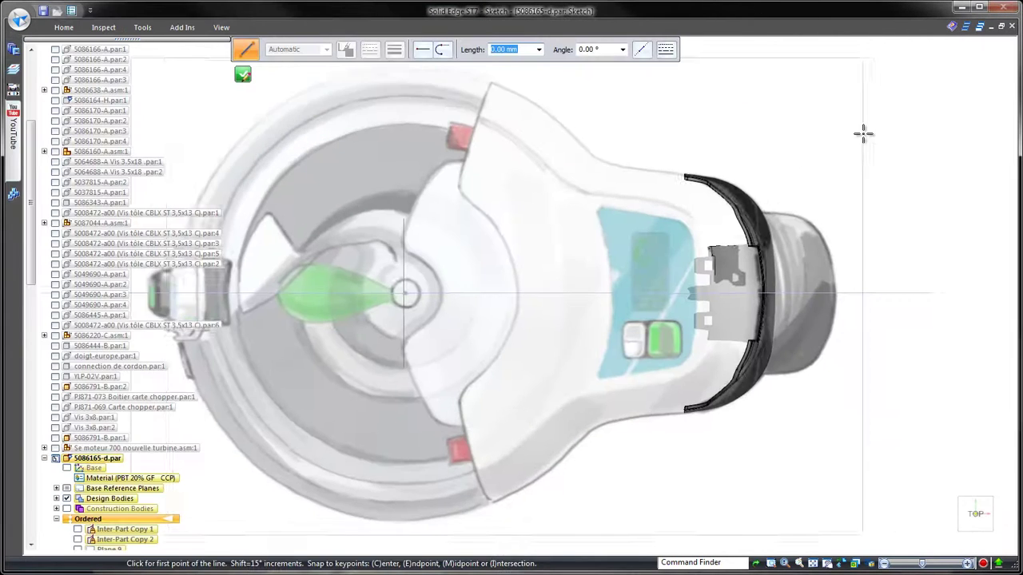
Draw a freehand curve from the rear tip of the sketched housing around its lower side, aligning the tip endpoint with the centre axis.
{"action": "scroll", "coordinate": [894, 224], "scroll_direction": "up", "scroll_amount": 3}
{"action": "right_click", "coordinate": [924, 315]}
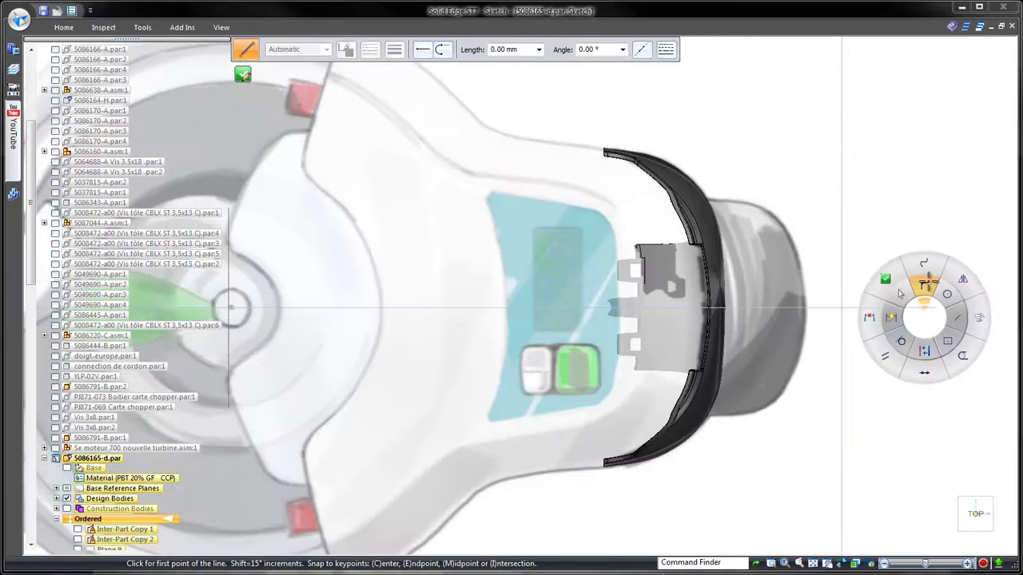
{"action": "left_click", "coordinate": [924, 266]}
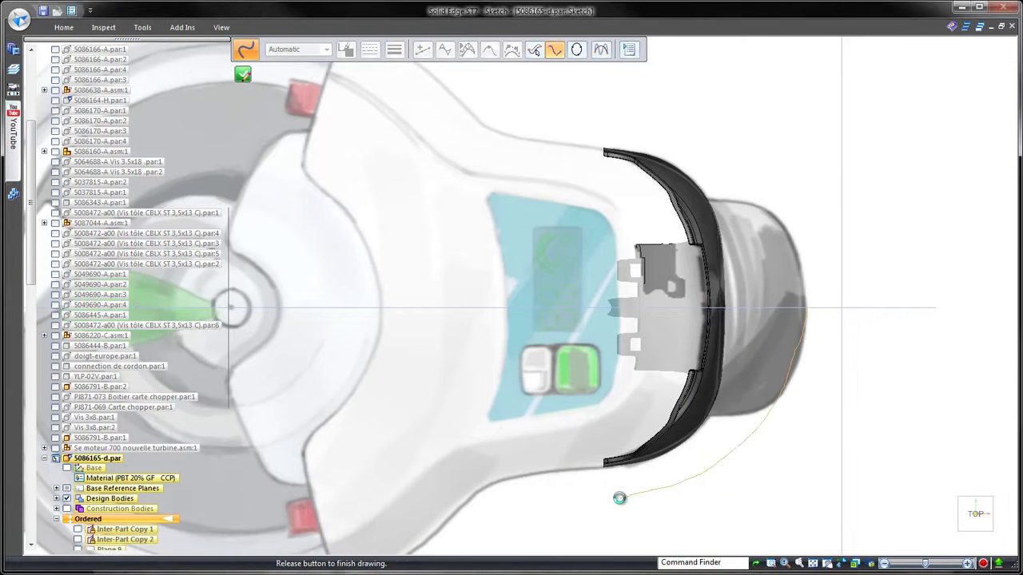
{"action": "key", "text": "Escape"}
{"action": "right_click", "coordinate": [820, 429]}
{"action": "left_click", "coordinate": [818, 381]}
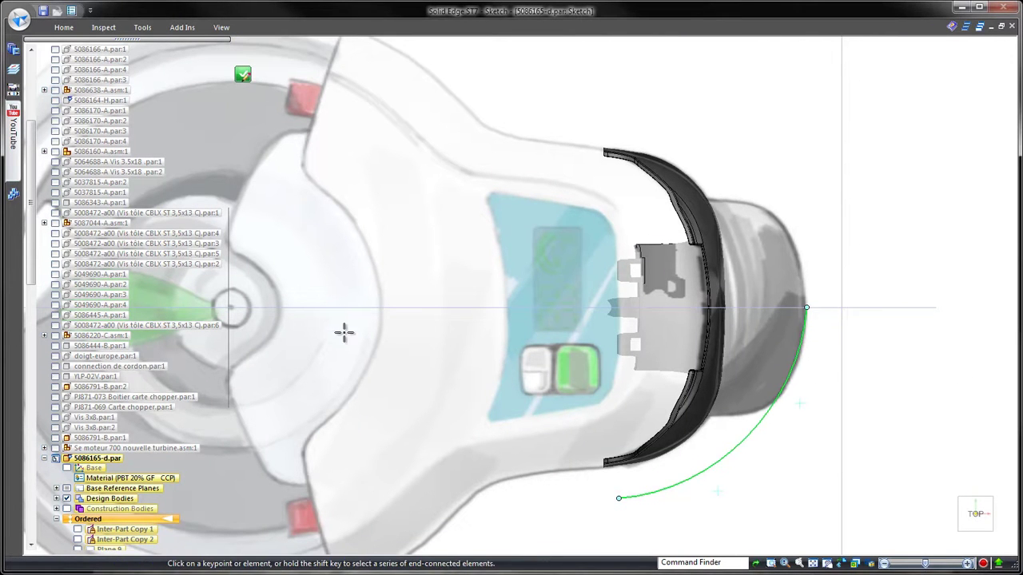
Raise the degree of the sketched curve in its curve options.
{"action": "left_click", "coordinate": [771, 408]}
{"action": "left_click", "coordinate": [629, 51]}
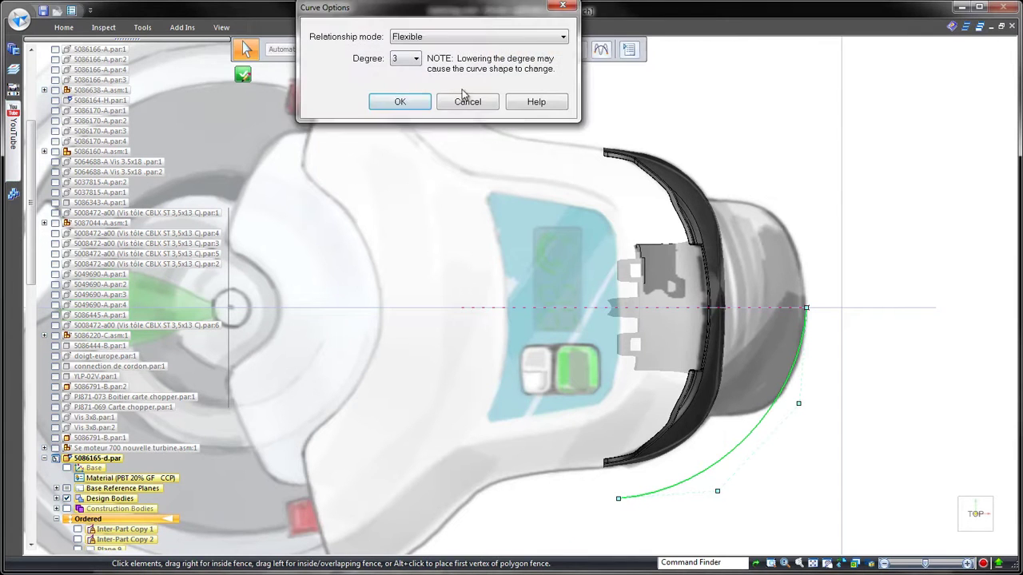
{"action": "left_click", "coordinate": [402, 93]}
{"action": "left_click", "coordinate": [408, 102]}
Make the curve's first control segment at the rear tip vertical and move its control points toward the housing outline.
{"action": "left_click", "coordinate": [63, 27]}
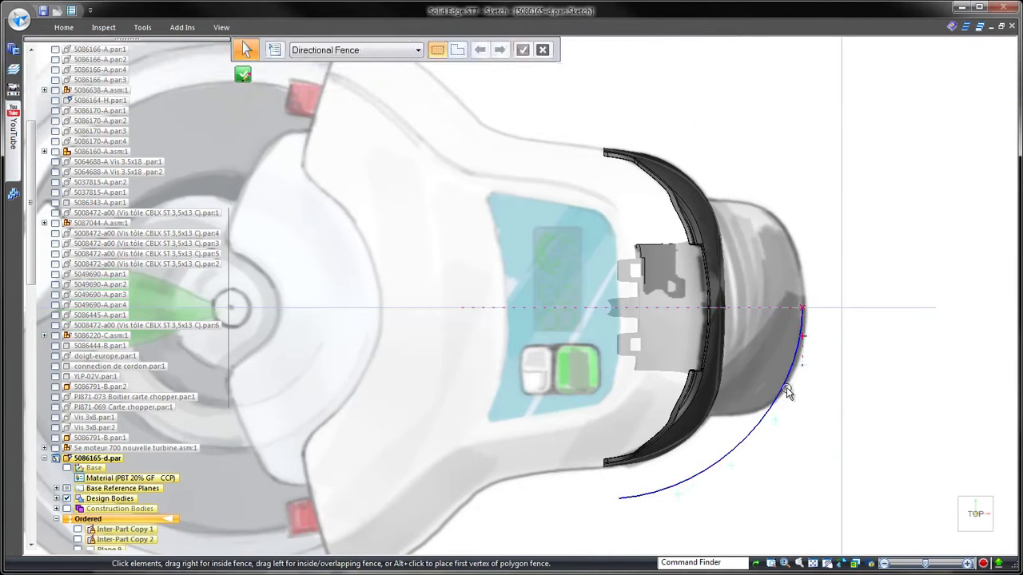
{"action": "left_click", "coordinate": [802, 365]}
{"action": "left_click_drag", "start_coordinate": [805, 405], "coordinate": [759, 414]}
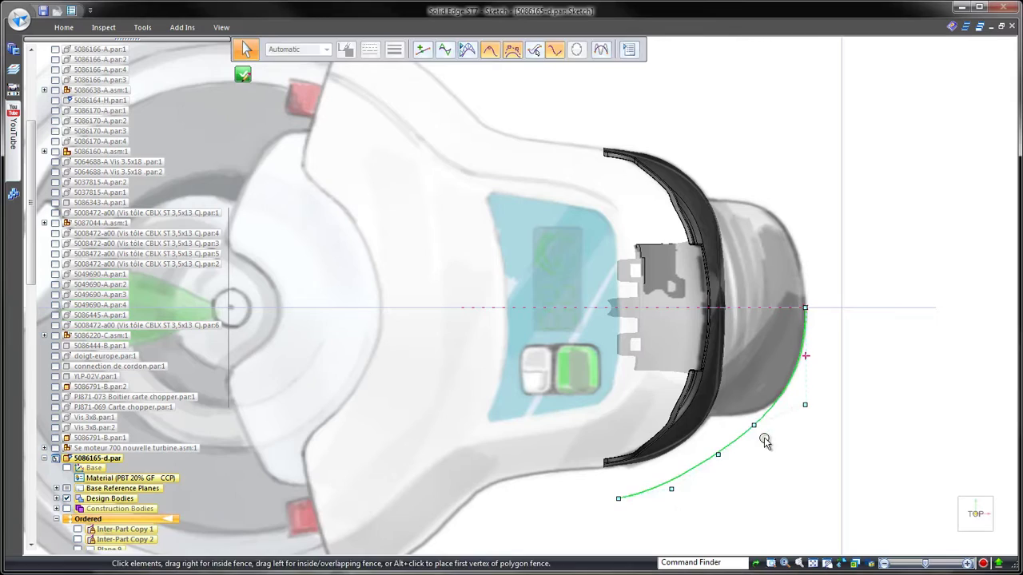
{"action": "left_click", "coordinate": [893, 474]}
Finish the top-plane sketch and show the Upper Sketch and Lower Sketch.
{"action": "right_click_drag", "start_coordinate": [895, 474], "coordinate": [859, 436]}
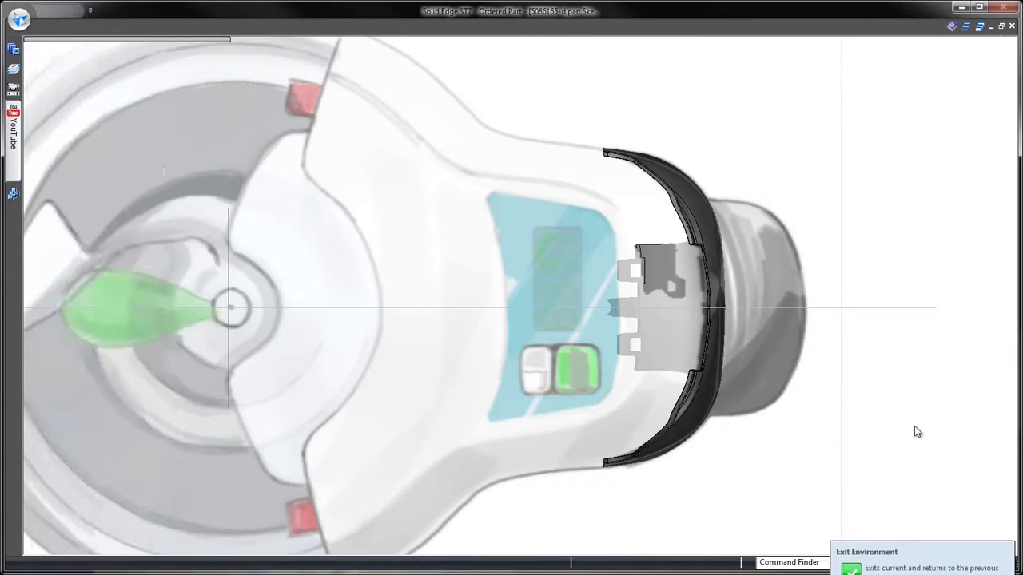
{"action": "right_click", "coordinate": [915, 427]}
{"action": "key", "text": "Escape"}
{"action": "mouse_move", "coordinate": [880, 393]}
{"action": "middle_mouse_down"}
{"action": "mouse_move", "coordinate": [856, 476]}
{"action": "mouse_move", "coordinate": [544, 460]}
{"action": "middle_mouse_up"}
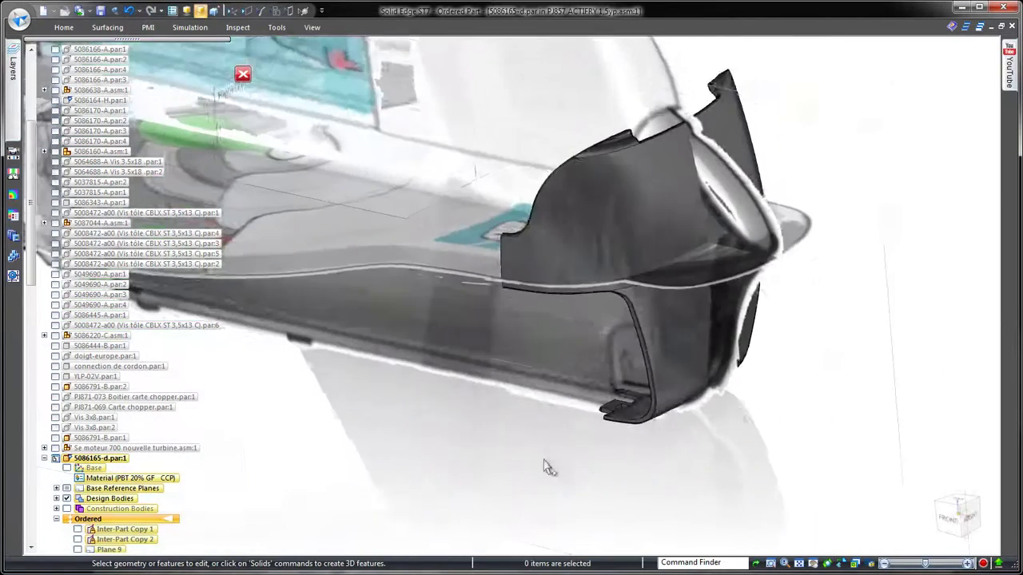
{"action": "scroll", "coordinate": [60, 543], "scroll_direction": "down", "scroll_amount": 10}
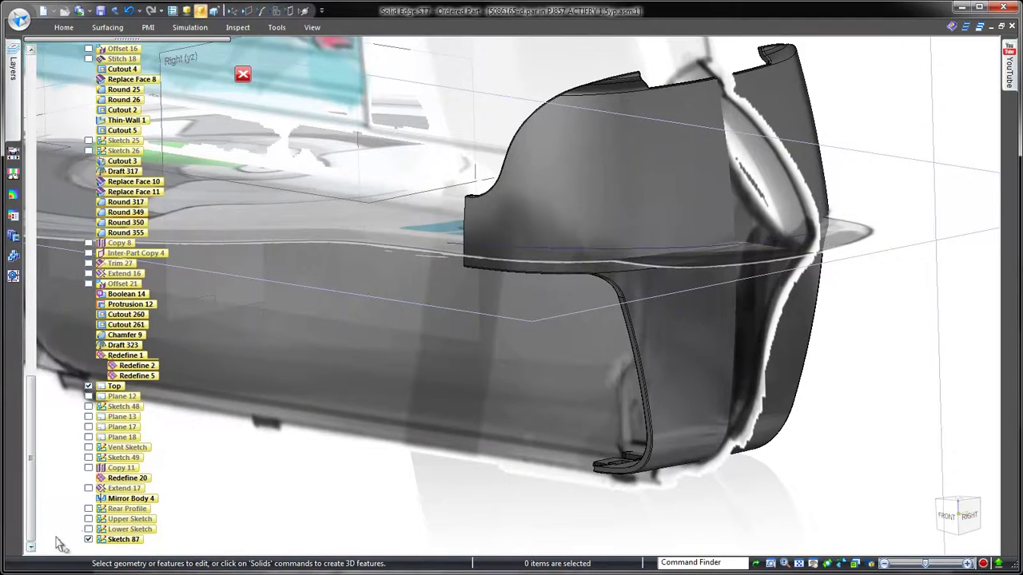
{"action": "left_click", "coordinate": [89, 529]}
{"action": "middle_click_drag", "start_coordinate": [188, 548], "coordinate": [427, 538]}
Start a sketch on the Front (xz) plane and trace the rear bulge's outer profile with a freehand curve.
{"action": "right_click_drag", "start_coordinate": [416, 483], "coordinate": [435, 483]}
{"action": "left_click", "coordinate": [438, 484]}
{"action": "left_click", "coordinate": [325, 156]}
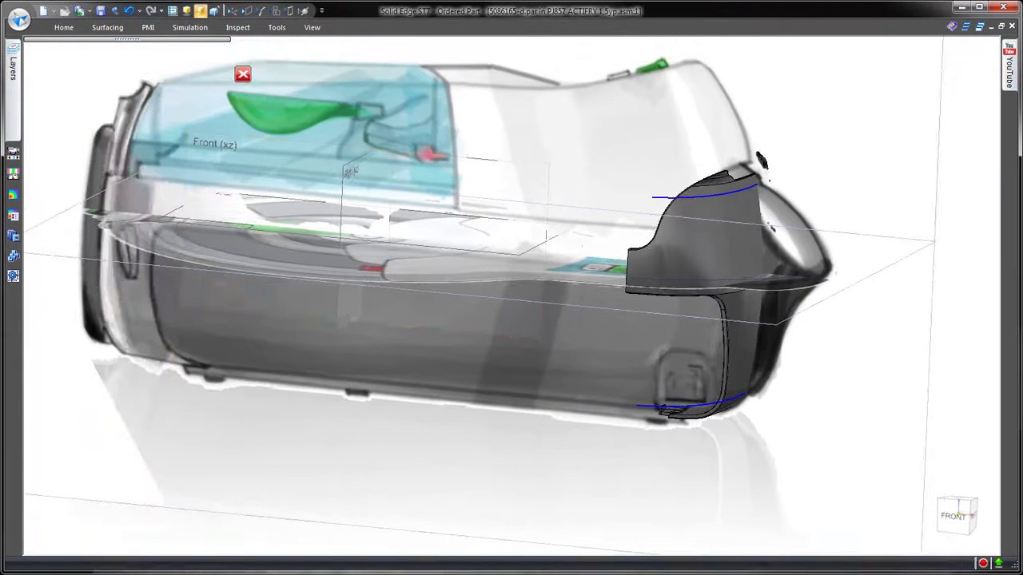
{"action": "scroll", "coordinate": [911, 442], "scroll_direction": "up", "scroll_amount": 5}
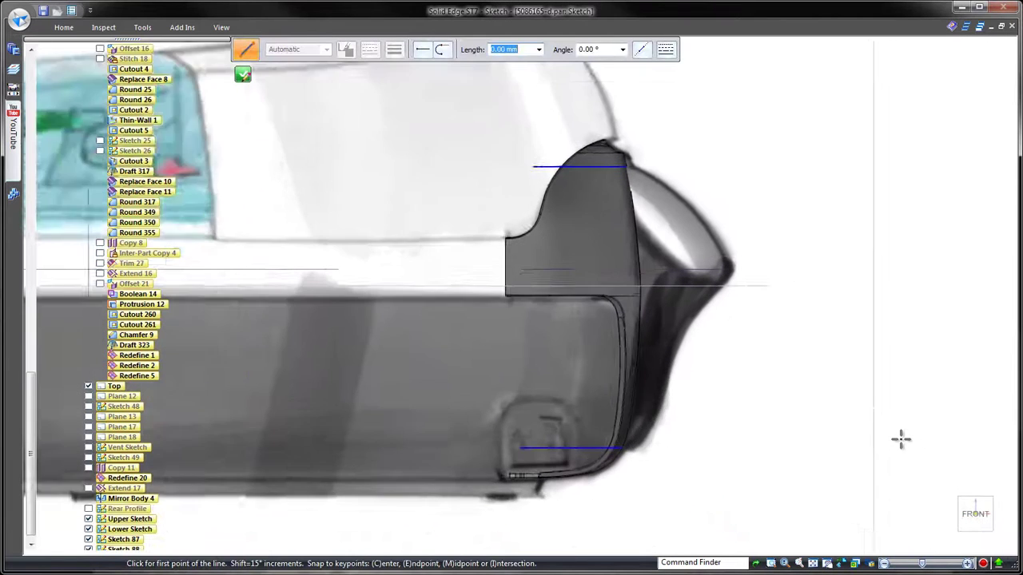
{"action": "right_click_drag", "start_coordinate": [890, 401], "coordinate": [889, 356]}
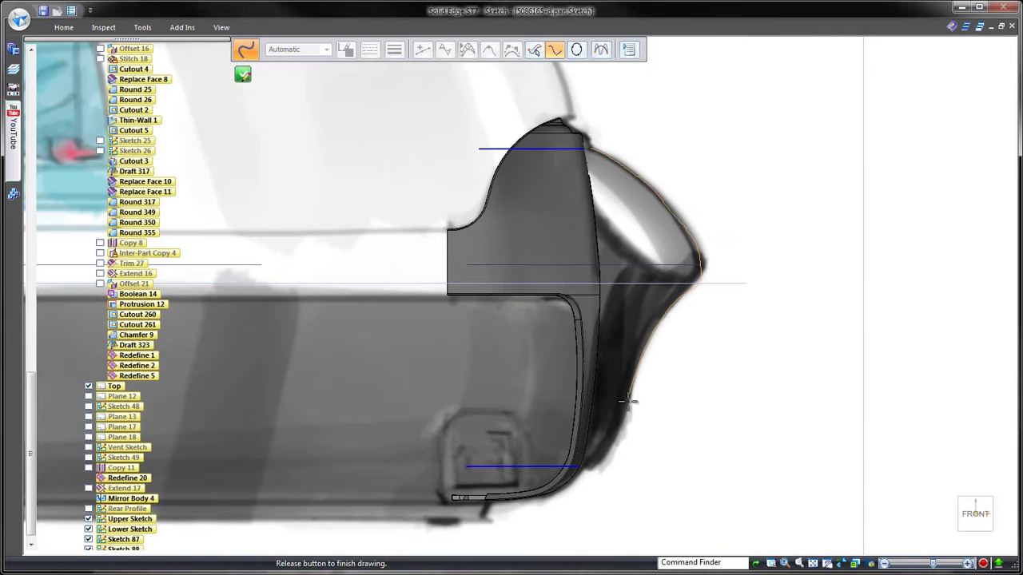
{"action": "key", "text": "Escape"}
Connect the profile curve's two ends to the rear endpoints of the Upper Sketch and Lower Sketch curves.
{"action": "scroll", "coordinate": [577, 121], "scroll_direction": "up", "scroll_amount": 6}
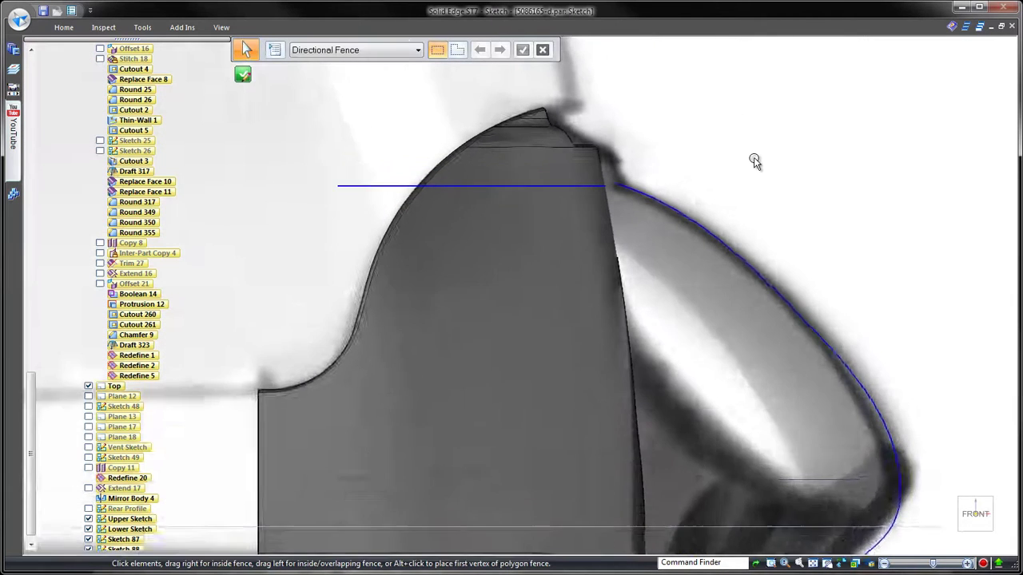
{"action": "right_click_drag", "start_coordinate": [753, 158], "coordinate": [711, 170]}
{"action": "left_click", "coordinate": [603, 211]}
{"action": "scroll", "coordinate": [858, 269], "scroll_direction": "down", "scroll_amount": 5}
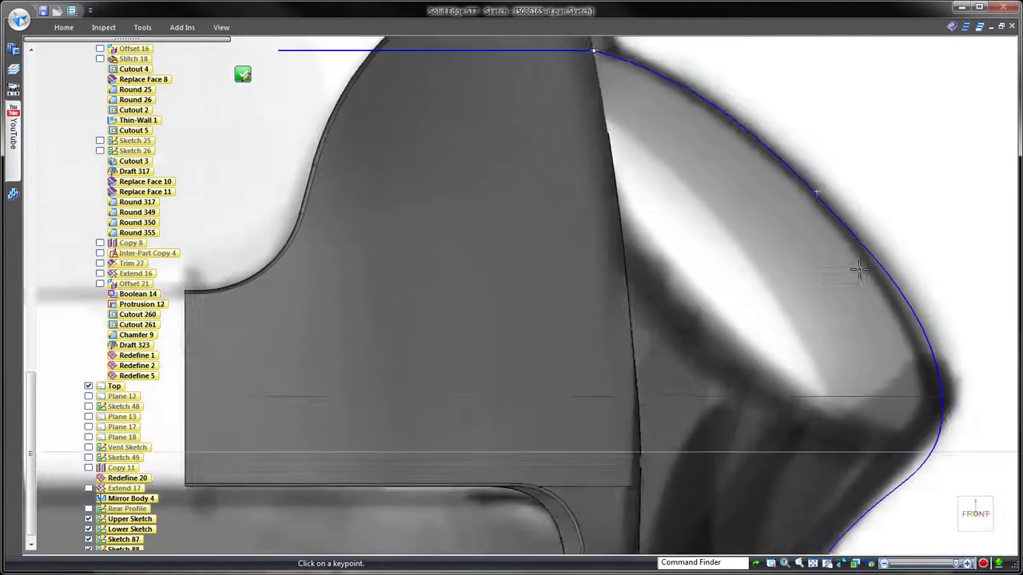
{"action": "left_click", "coordinate": [623, 298]}
{"action": "left_click", "coordinate": [602, 296]}
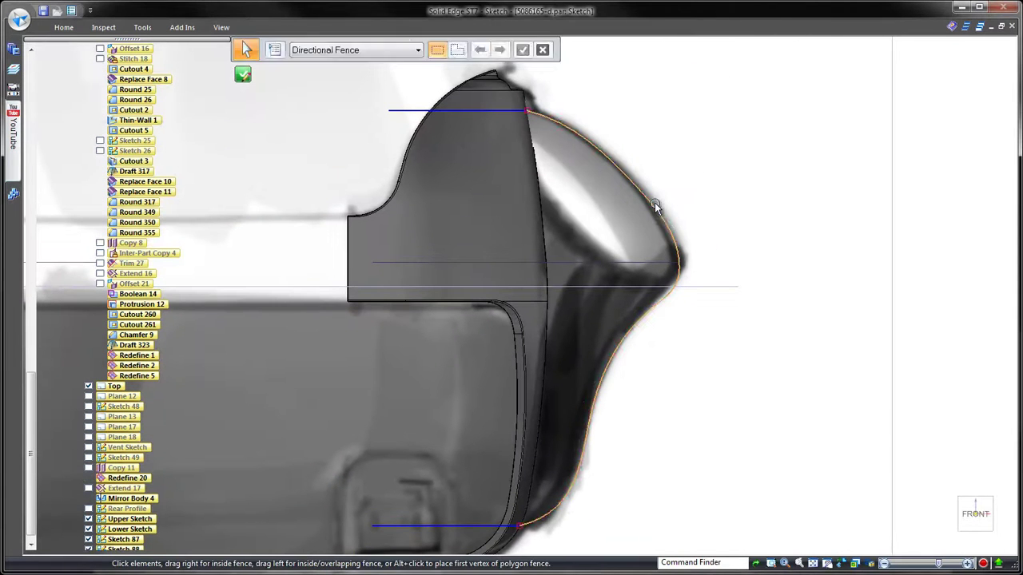
Move the profile curve's control points to follow the bulge outline in the image, and finish the front-plane sketch.
{"action": "left_click", "coordinate": [576, 122]}
{"action": "left_click_drag", "start_coordinate": [576, 123], "coordinate": [577, 118]}
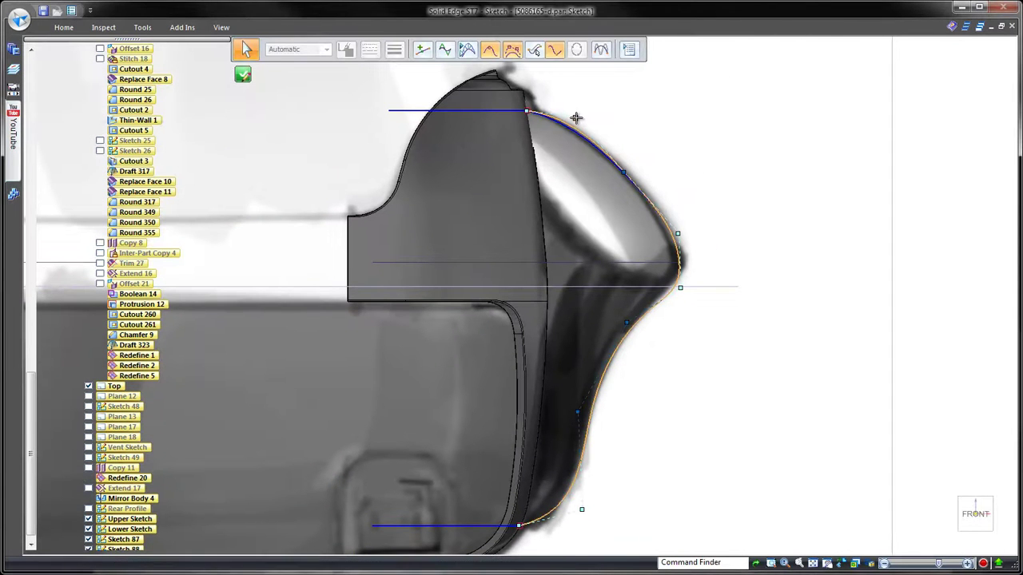
{"action": "left_click_drag", "start_coordinate": [679, 233], "coordinate": [690, 250]}
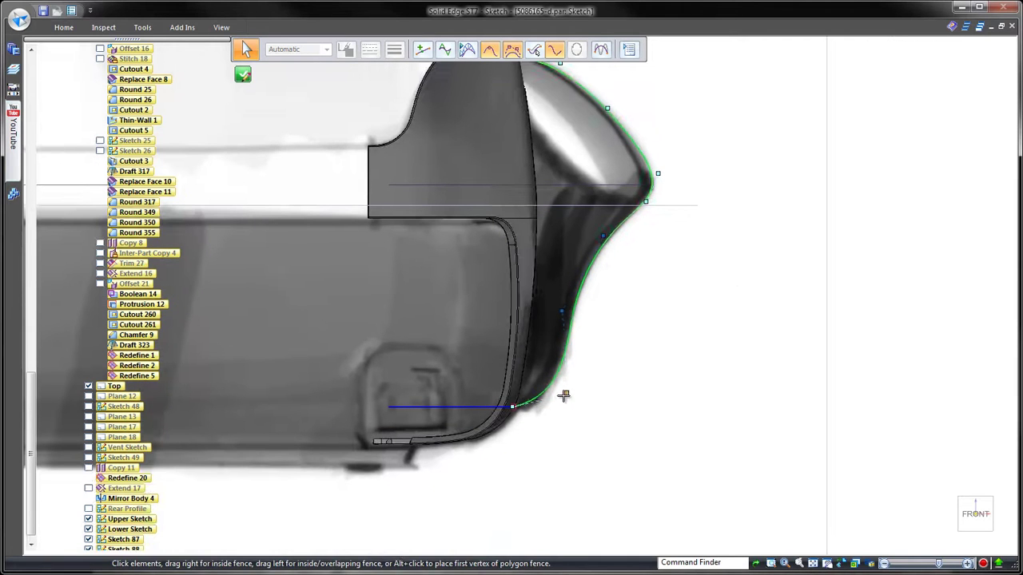
{"action": "left_click_drag", "start_coordinate": [565, 394], "coordinate": [559, 408]}
{"action": "left_click_drag", "start_coordinate": [561, 315], "coordinate": [561, 313]}
{"action": "left_click", "coordinate": [658, 347]}
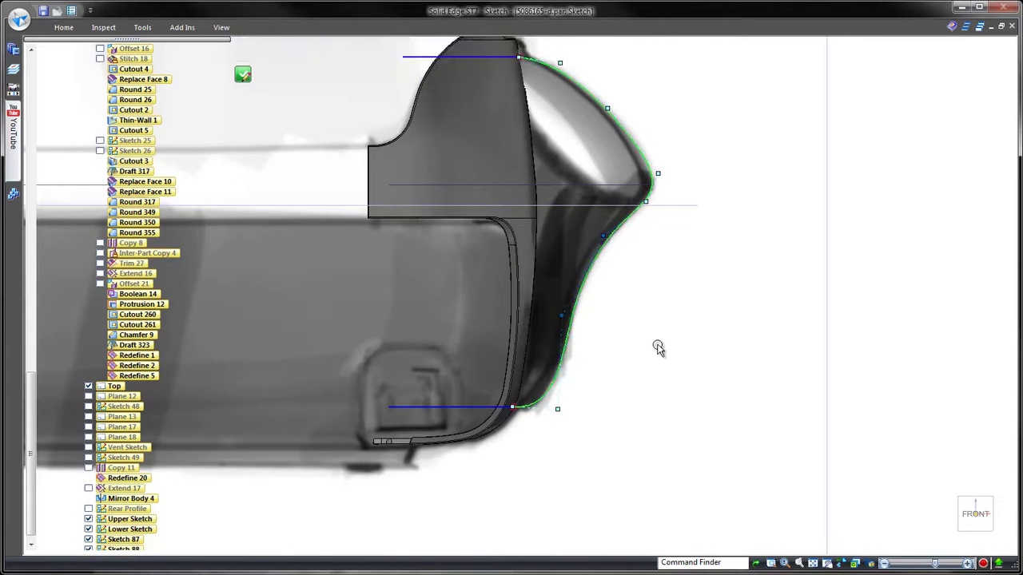
{"action": "scroll", "coordinate": [659, 346], "scroll_direction": "down", "scroll_amount": 4}
{"action": "right_click_drag", "start_coordinate": [752, 305], "coordinate": [714, 269]}
{"action": "left_click", "coordinate": [714, 269]}
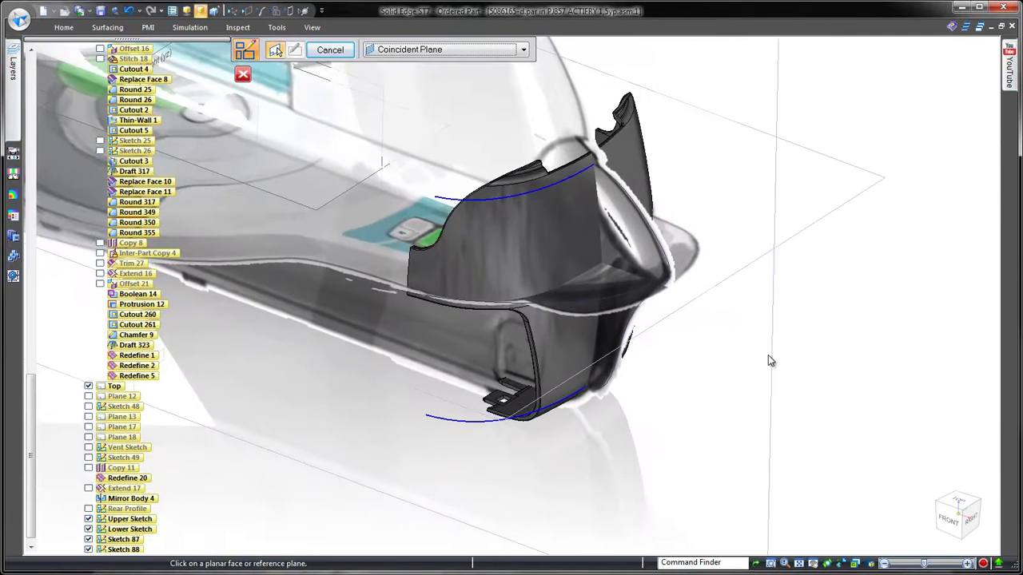
Join the top-plane curve to the front-plane profile curve at the rear tip with a BlueDot.
{"action": "scroll", "coordinate": [768, 356], "scroll_direction": "up", "scroll_amount": 4}
{"action": "scroll", "coordinate": [747, 200], "scroll_direction": "up", "scroll_amount": 2}
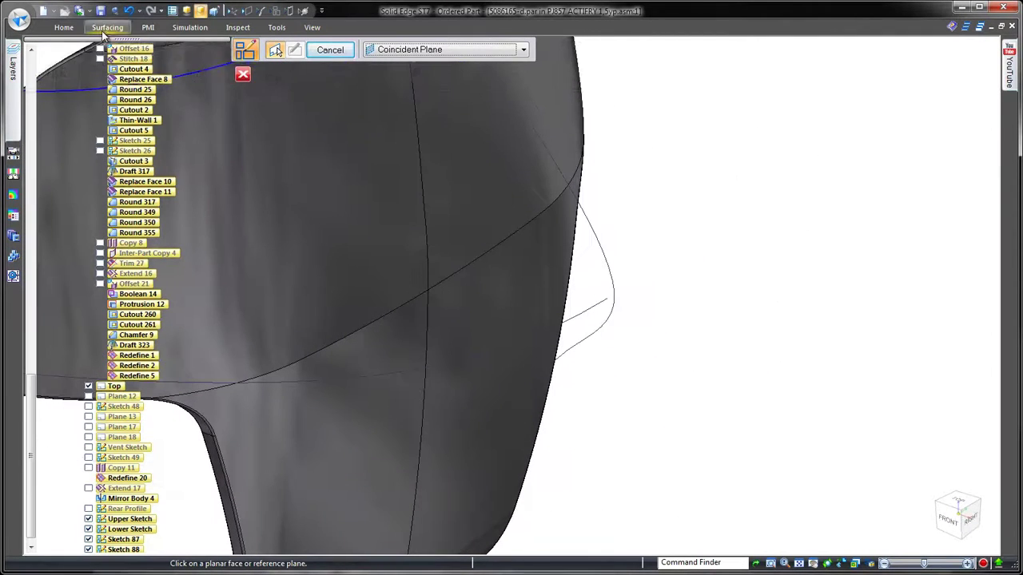
{"action": "left_click", "coordinate": [108, 28]}
{"action": "left_click", "coordinate": [629, 77]}
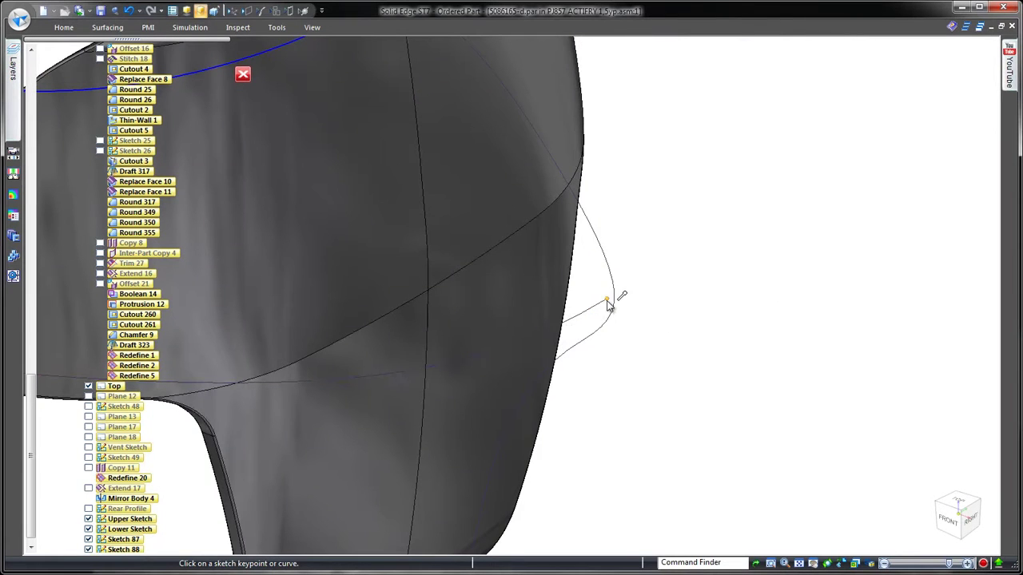
{"action": "key", "text": "Escape"}
{"action": "scroll", "coordinate": [717, 299], "scroll_direction": "down", "scroll_amount": 5}
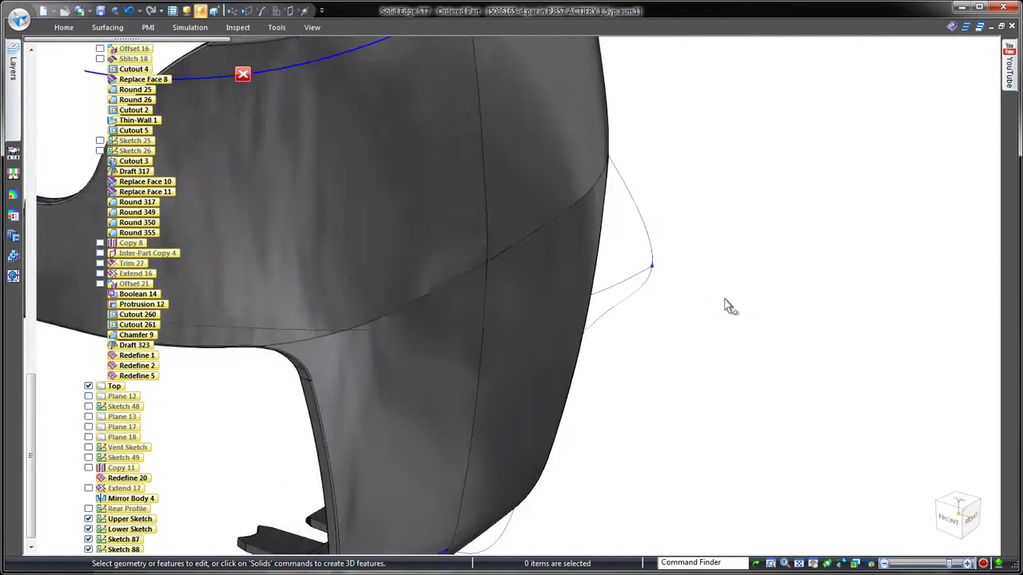
Create an extruded surface from the front-plane profile curve, extending it away from the sketched side curves.
{"action": "left_click", "coordinate": [106, 30]}
{"action": "left_click", "coordinate": [326, 53]}
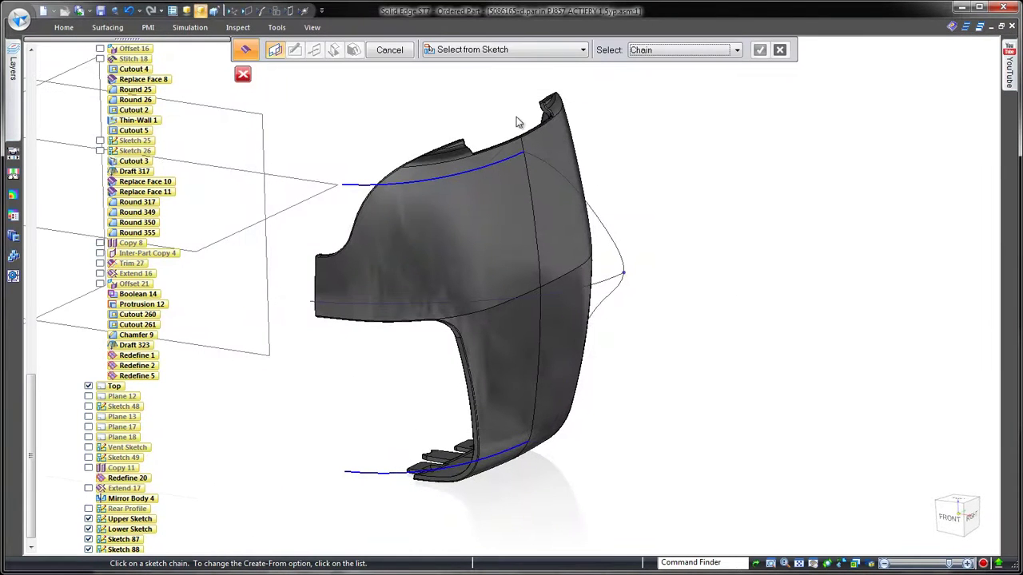
{"action": "left_click", "coordinate": [592, 216]}
{"action": "right_click", "coordinate": [593, 216]}
{"action": "left_click", "coordinate": [618, 209]}
{"action": "right_click", "coordinate": [448, 336]}
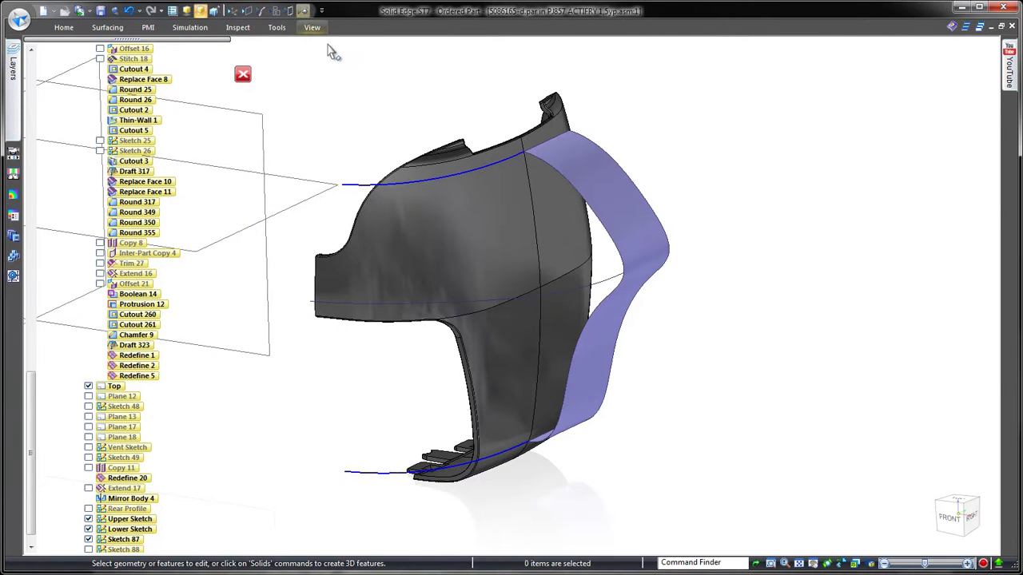
Define a BlueSurf through the upper, middle and lower side curves, with the front-plane profile edge of the extruded surface as guide curve.
{"action": "right_click_drag", "start_coordinate": [431, 119], "coordinate": [438, 105]}
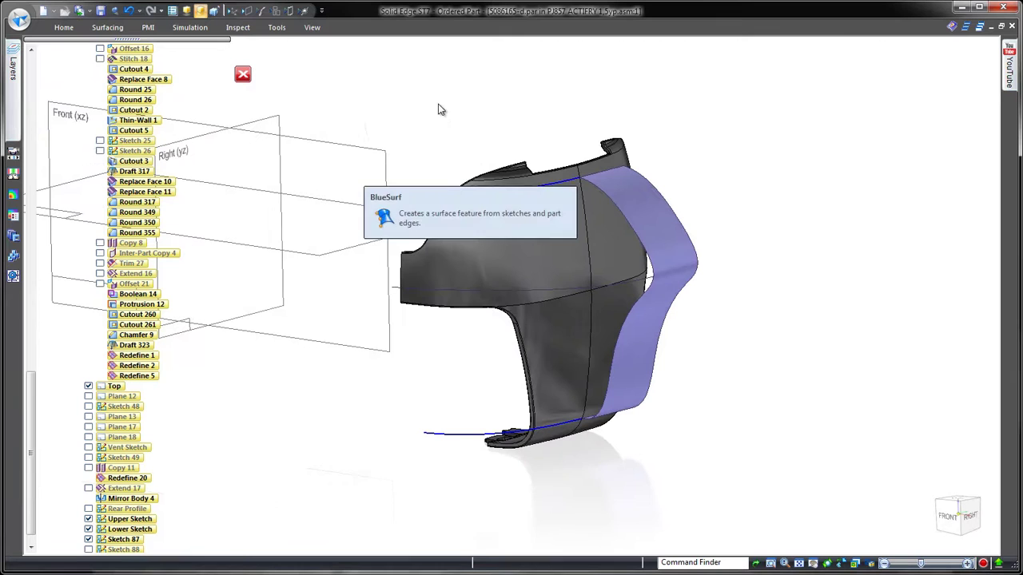
{"action": "left_click", "coordinate": [415, 292]}
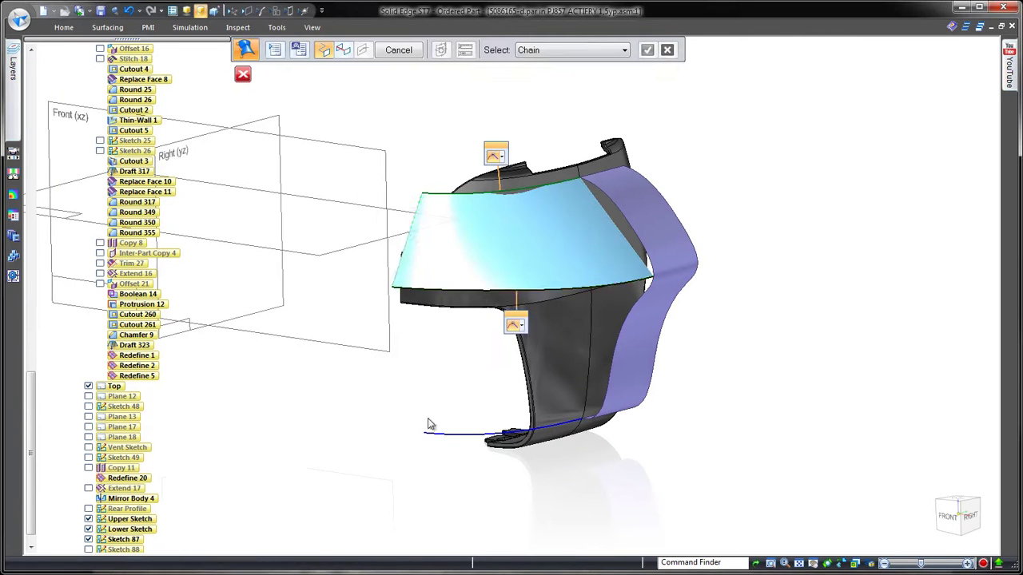
{"action": "left_click", "coordinate": [436, 435]}
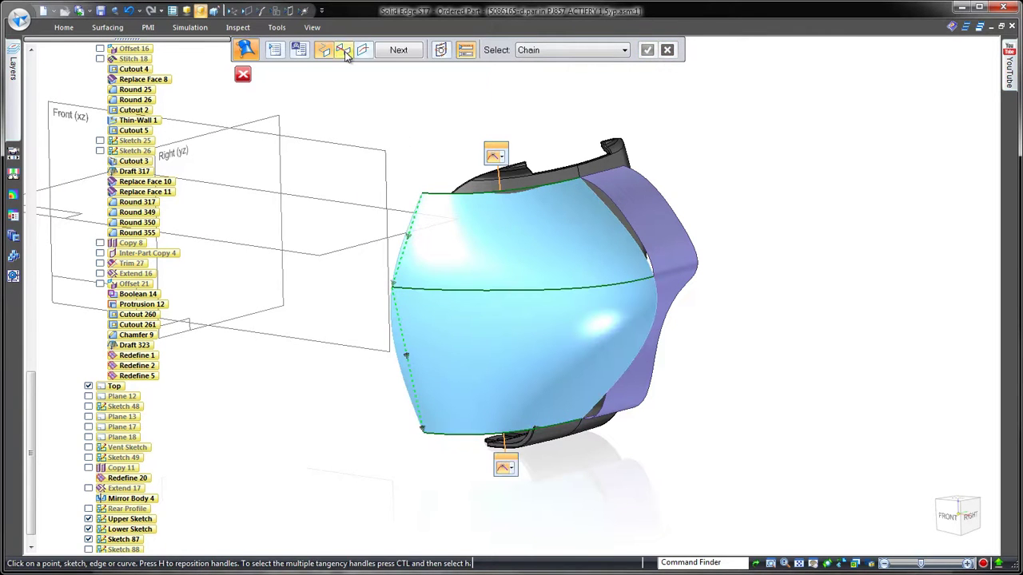
{"action": "left_click", "coordinate": [605, 200]}
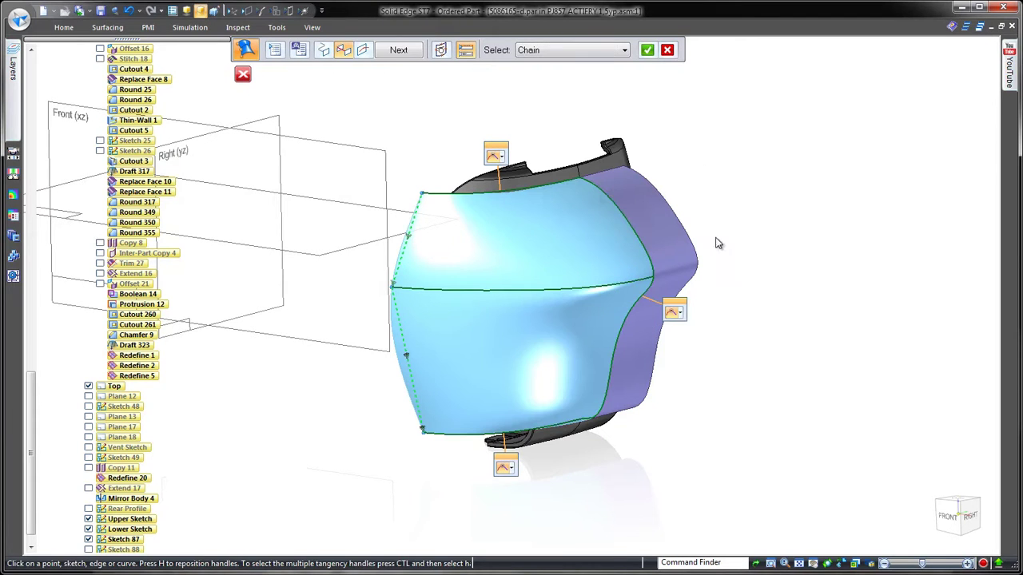
Set the end condition along the BlueSurf's guide curve against the extruded surface, and finish the surface.
{"action": "left_click", "coordinate": [679, 312]}
{"action": "left_click", "coordinate": [731, 342]}
{"action": "right_click", "coordinate": [738, 335]}
{"action": "right_click", "coordinate": [740, 335]}
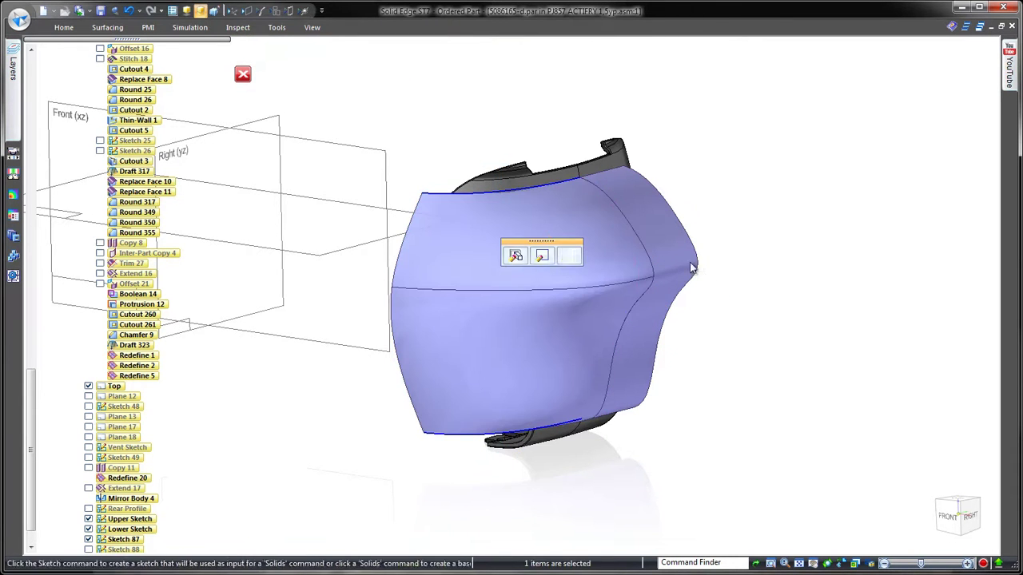
Hide the extruded surface and the construction sketches, and preview the BlueSurf's missing half with a reflective plane.
{"action": "right_click", "coordinate": [765, 276]}
{"action": "left_click", "coordinate": [791, 484]}
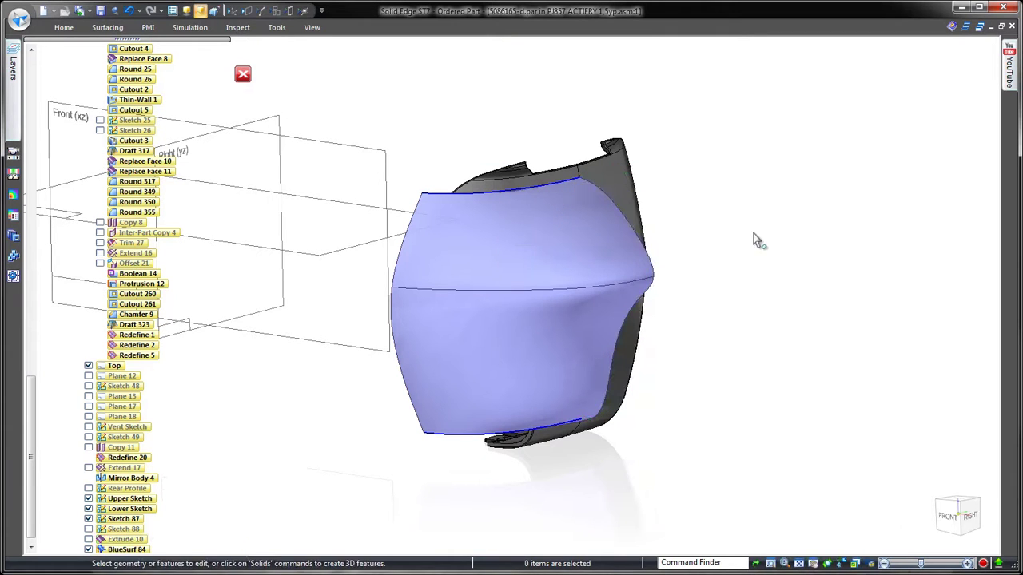
{"action": "left_click", "coordinate": [238, 28]}
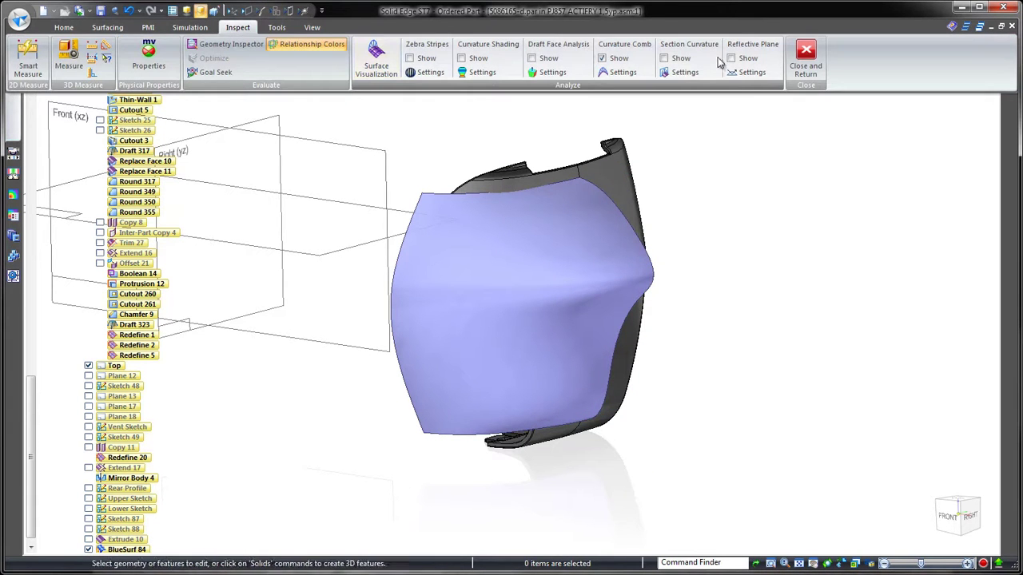
{"action": "left_click", "coordinate": [788, 223]}
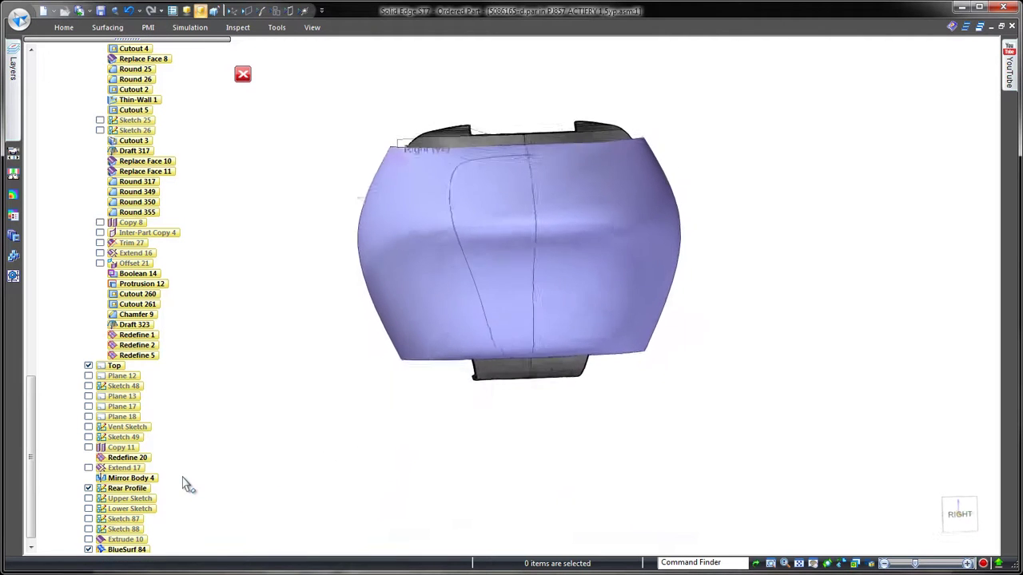
Project the Rear Profile sketch curve onto the BlueSurf surface.
{"action": "key", "text": "ctrl+i"}
{"action": "left_click", "coordinate": [106, 29]}
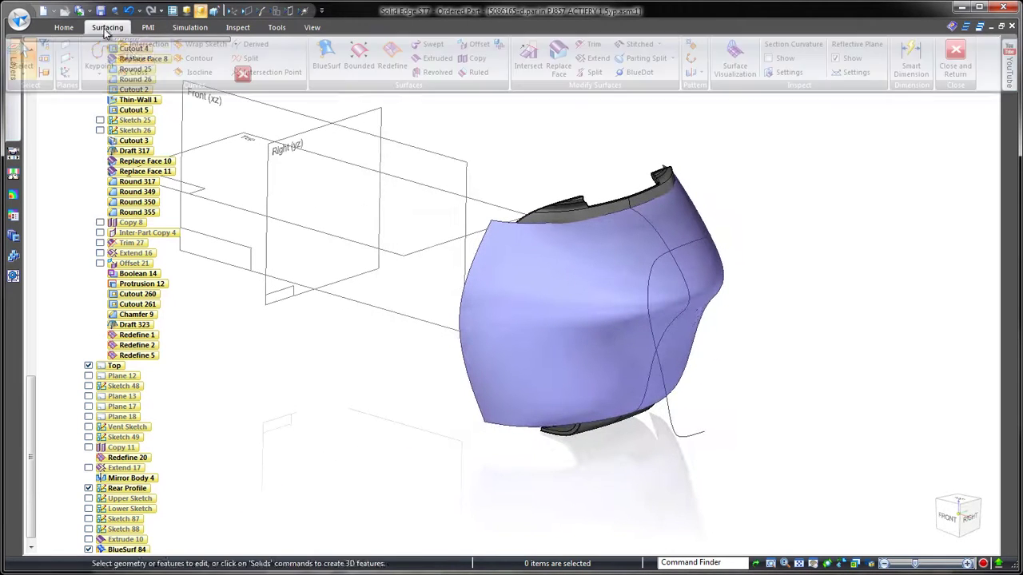
{"action": "left_click", "coordinate": [240, 60]}
{"action": "left_click", "coordinate": [691, 437]}
{"action": "right_click", "coordinate": [511, 446]}
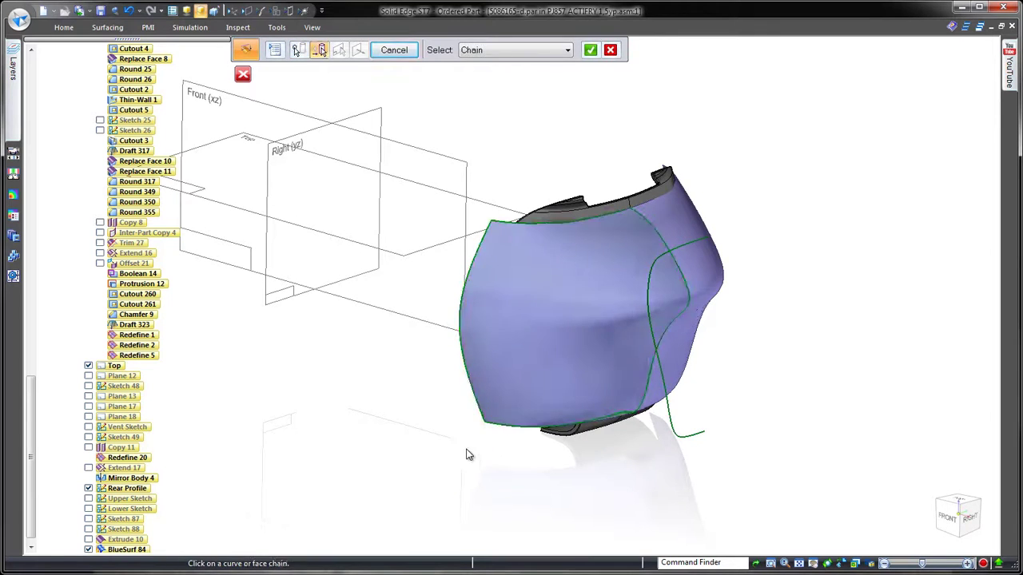
{"action": "right_click", "coordinate": [432, 429]}
{"action": "right_click", "coordinate": [429, 422]}
{"action": "right_click", "coordinate": [427, 429]}
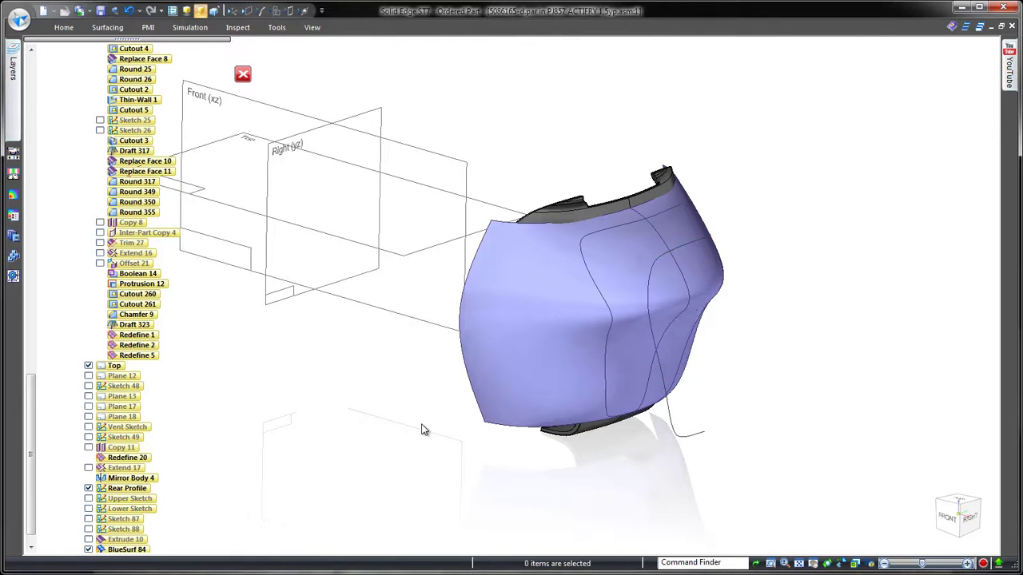
Trim the BlueSurf with the projected profile curve, removing the region outside the bulge outline.
{"action": "right_click", "coordinate": [422, 429]}
{"action": "left_click", "coordinate": [473, 426]}
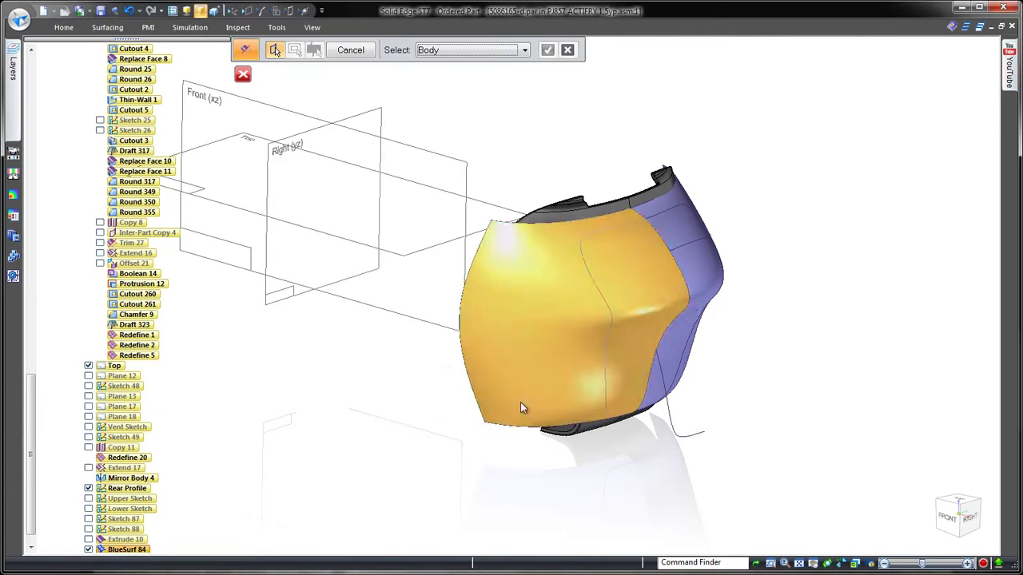
{"action": "left_click", "coordinate": [520, 404]}
{"action": "right_click", "coordinate": [537, 466]}
{"action": "left_click", "coordinate": [511, 402]}
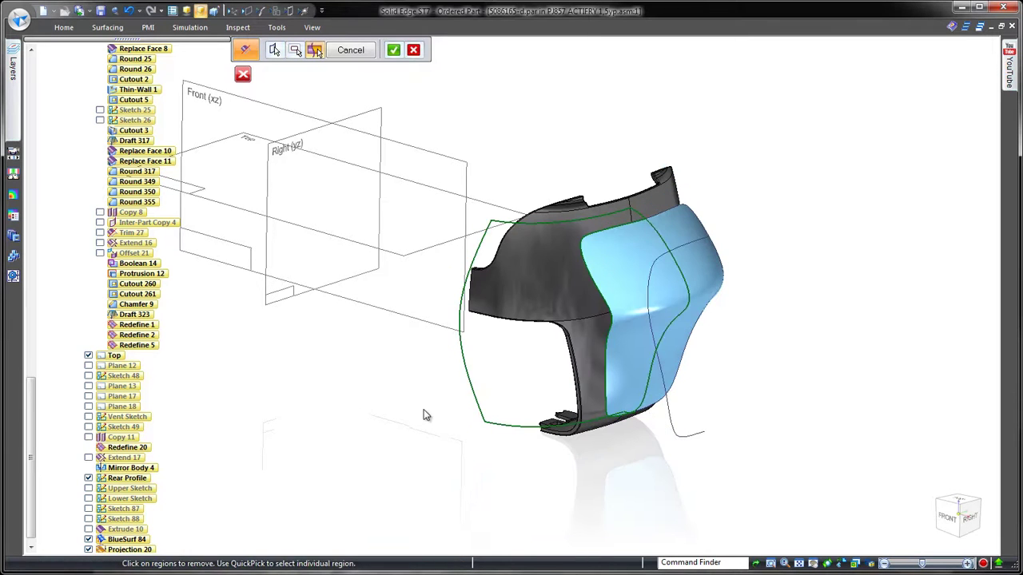
{"action": "key", "text": "Escape"}
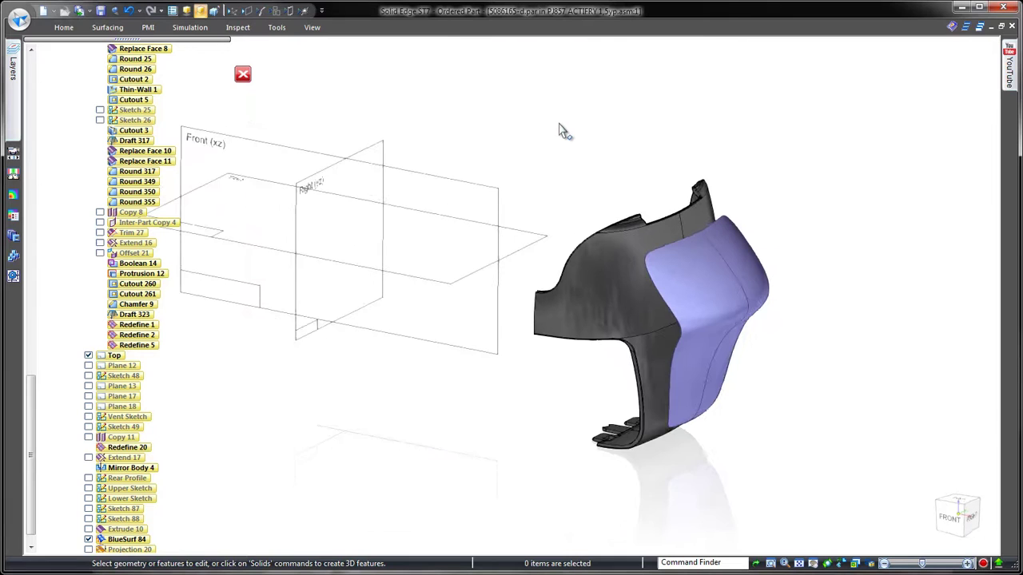
Stitch the trimmed bulge surface and its mirrored half into one surface.
{"action": "left_click", "coordinate": [120, 30]}
{"action": "left_click", "coordinate": [588, 66]}
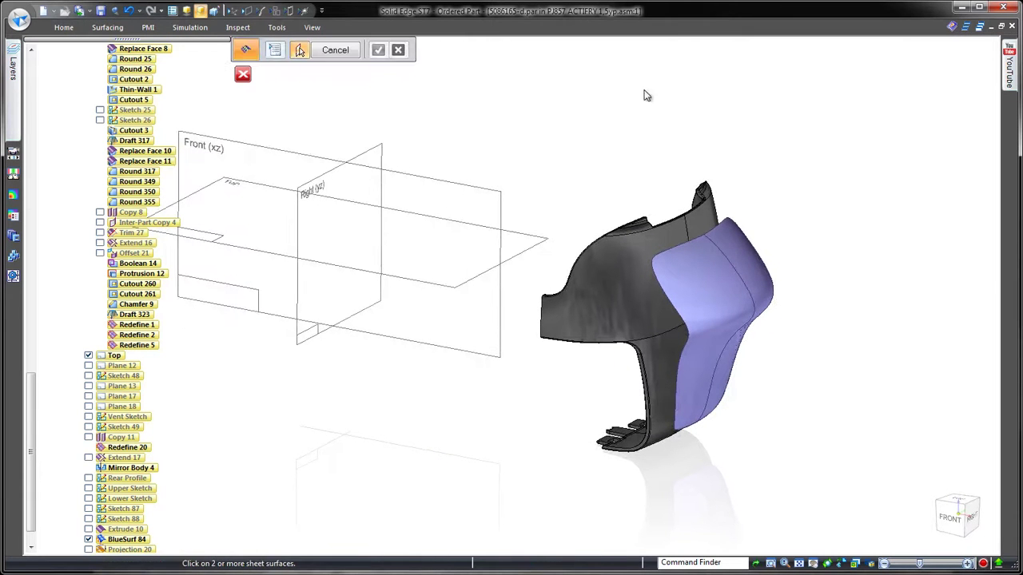
{"action": "left_click", "coordinate": [717, 266]}
{"action": "left_click", "coordinate": [745, 254]}
{"action": "right_click", "coordinate": [780, 205]}
{"action": "right_click", "coordinate": [780, 204]}
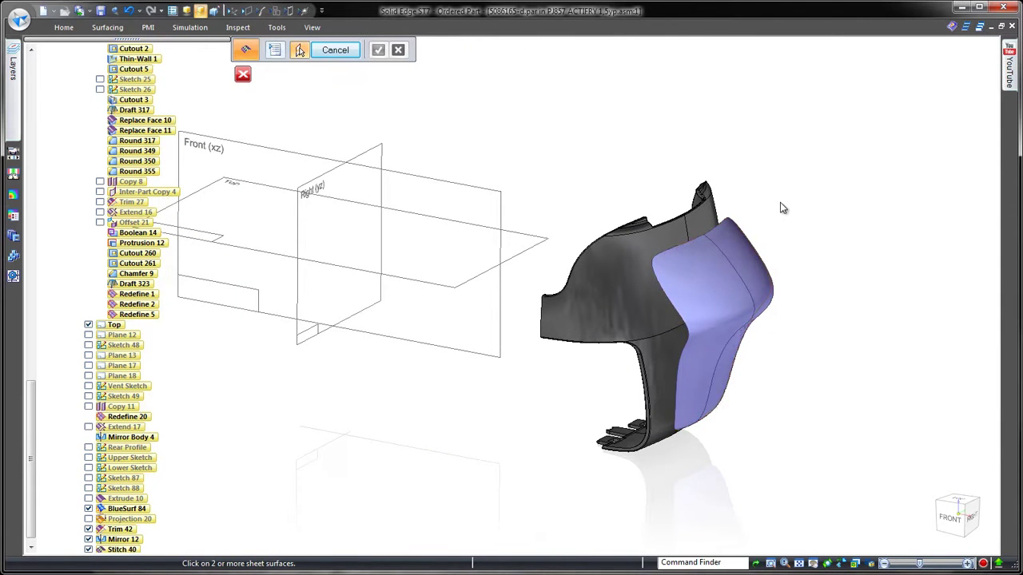
Create a ruled surface from the stitched bulge's outer edge towards the cover, using the Right (yz) plane as reference.
{"action": "right_click_drag", "start_coordinate": [588, 164], "coordinate": [618, 127]}
{"action": "left_click", "coordinate": [372, 178]}
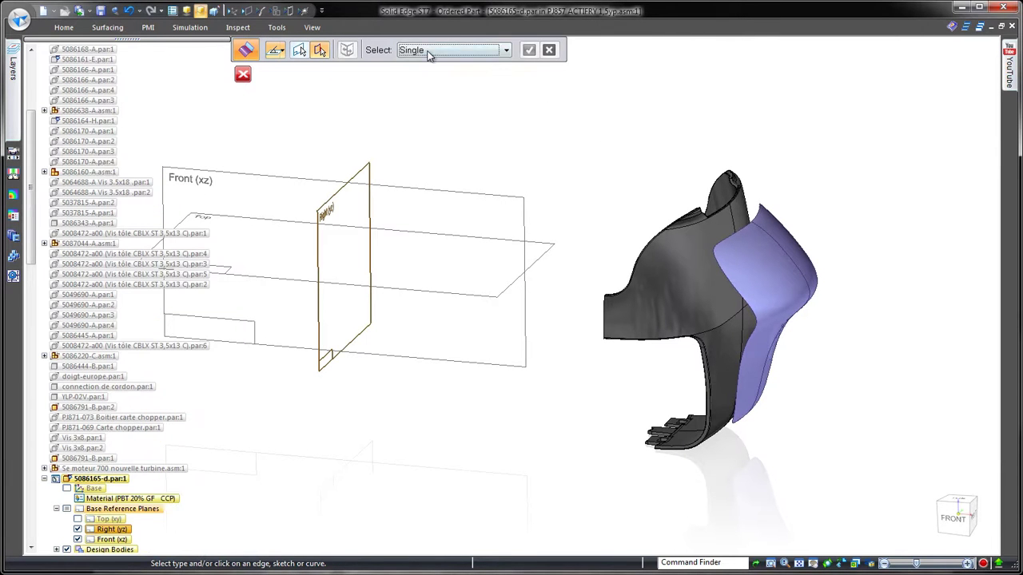
{"action": "left_click", "coordinate": [757, 214]}
{"action": "middle_click_drag", "start_coordinate": [662, 154], "coordinate": [533, 149]}
{"action": "right_click", "coordinate": [555, 145]}
Change the Round from an edge round to a face-to-face blend with the Constant width shape.
{"action": "right_click_drag", "start_coordinate": [545, 127], "coordinate": [537, 158]}
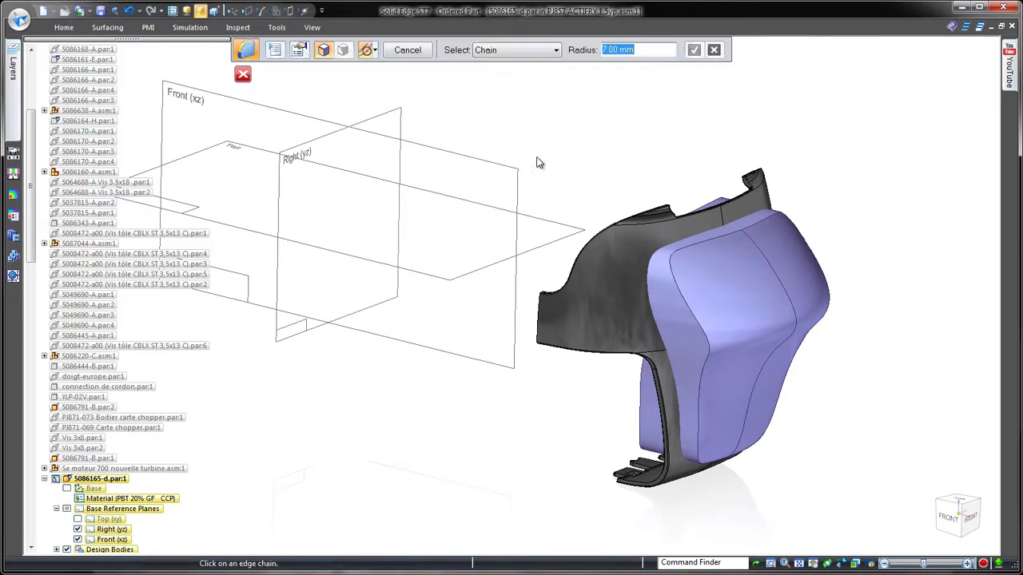
{"action": "left_click", "coordinate": [274, 49]}
{"action": "left_click", "coordinate": [138, 189]}
{"action": "left_click", "coordinate": [277, 100]}
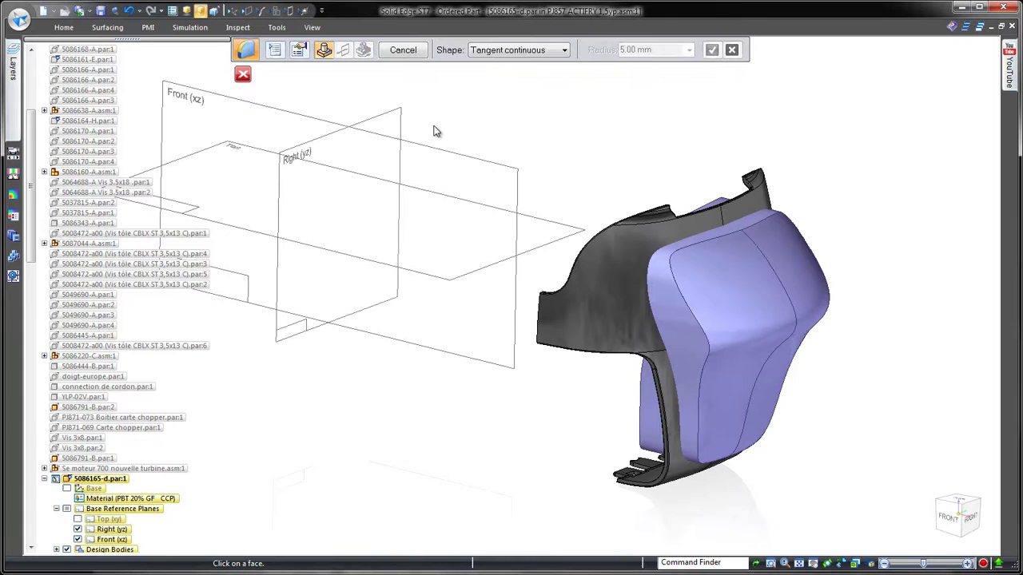
{"action": "left_click", "coordinate": [519, 50]}
{"action": "left_click", "coordinate": [481, 75]}
Blend the stitched bulge surface with the ruled surface around its perimeter.
{"action": "left_click", "coordinate": [684, 320]}
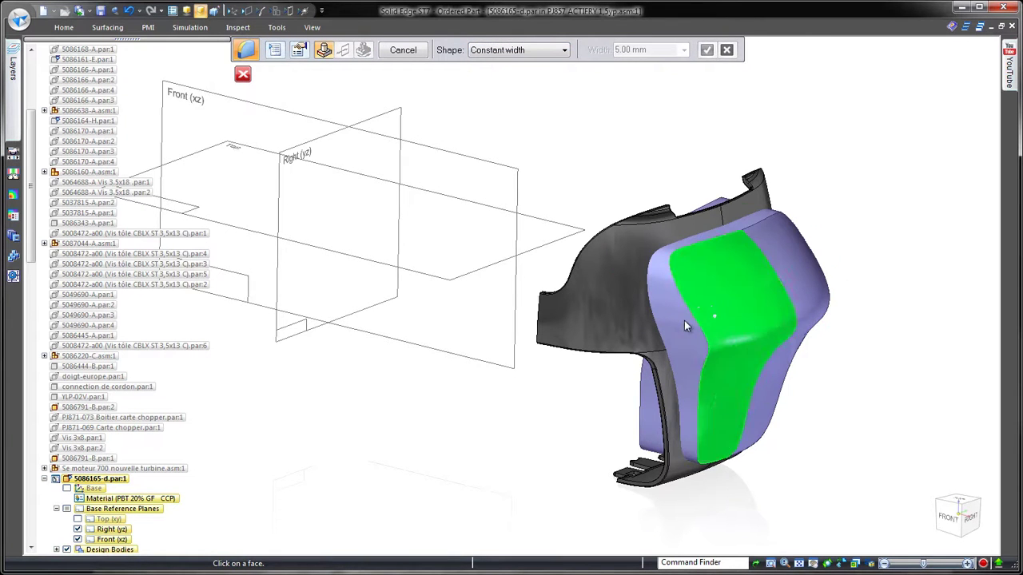
{"action": "right_click", "coordinate": [561, 151]}
{"action": "right_click", "coordinate": [559, 150]}
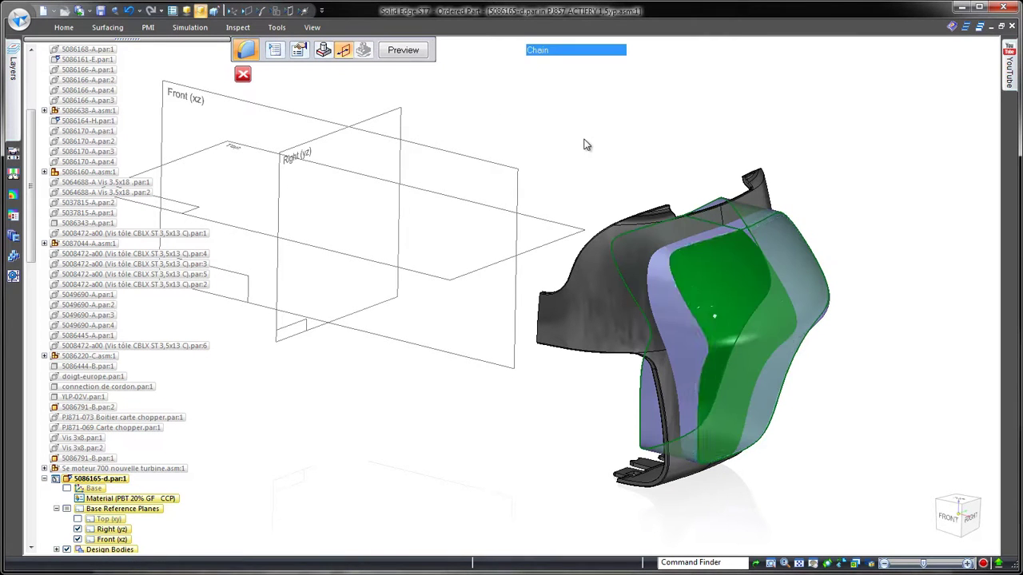
{"action": "right_click", "coordinate": [582, 140]}
{"action": "right_click", "coordinate": [582, 140]}
{"action": "key", "text": "Escape"}
Cap the bulge's open side with a bounded surface and stitch all its surfaces into a closed body.
{"action": "mouse_move", "coordinate": [583, 141]}
{"action": "middle_mouse_down"}
{"action": "mouse_move", "coordinate": [562, 142]}
{"action": "mouse_move", "coordinate": [545, 127]}
{"action": "mouse_move", "coordinate": [588, 149]}
{"action": "middle_mouse_up"}
{"action": "left_click", "coordinate": [113, 29]}
{"action": "left_click", "coordinate": [358, 62]}
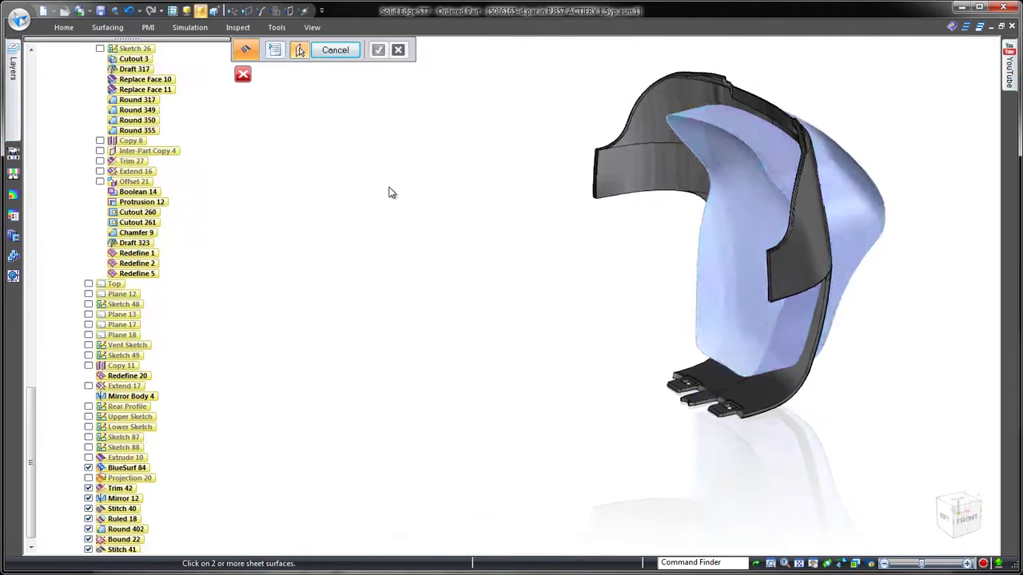
{"action": "middle_click_drag", "start_coordinate": [390, 188], "coordinate": [366, 176]}
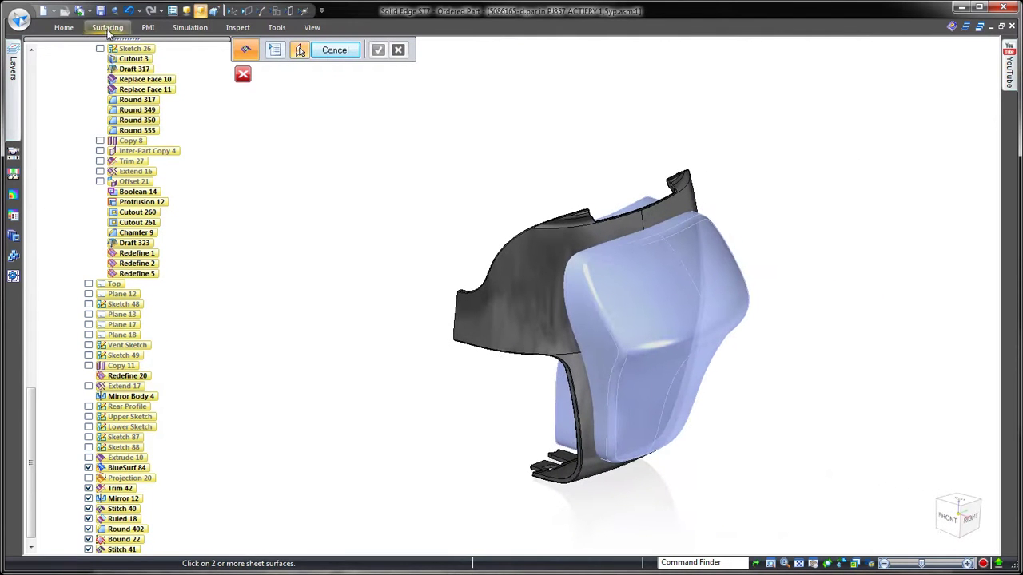
Emboss the rear cover body using the closed bulge body as the tool.
{"action": "left_click", "coordinate": [63, 27]}
{"action": "left_click", "coordinate": [465, 70]}
{"action": "left_click", "coordinate": [477, 161]}
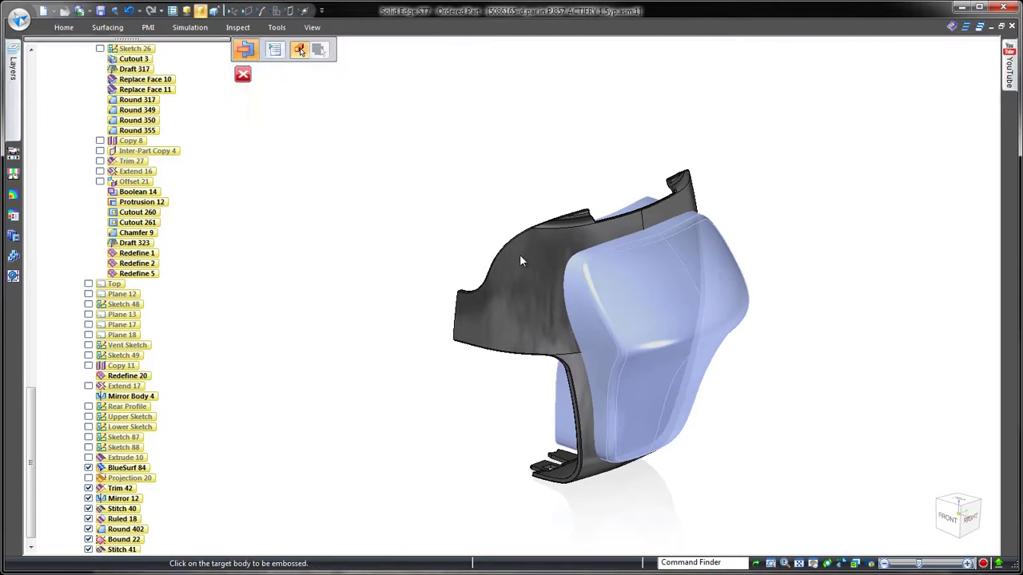
{"action": "left_click", "coordinate": [694, 235]}
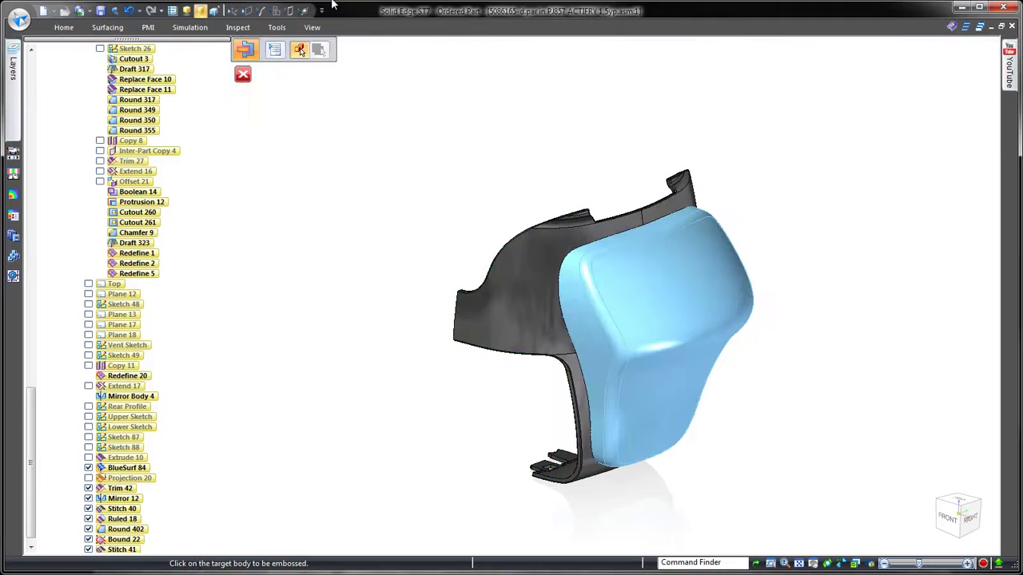
Round the outer edge chain where the embossed bulge meets the cover with a 5 mm radius.
{"action": "right_click", "coordinate": [383, 189]}
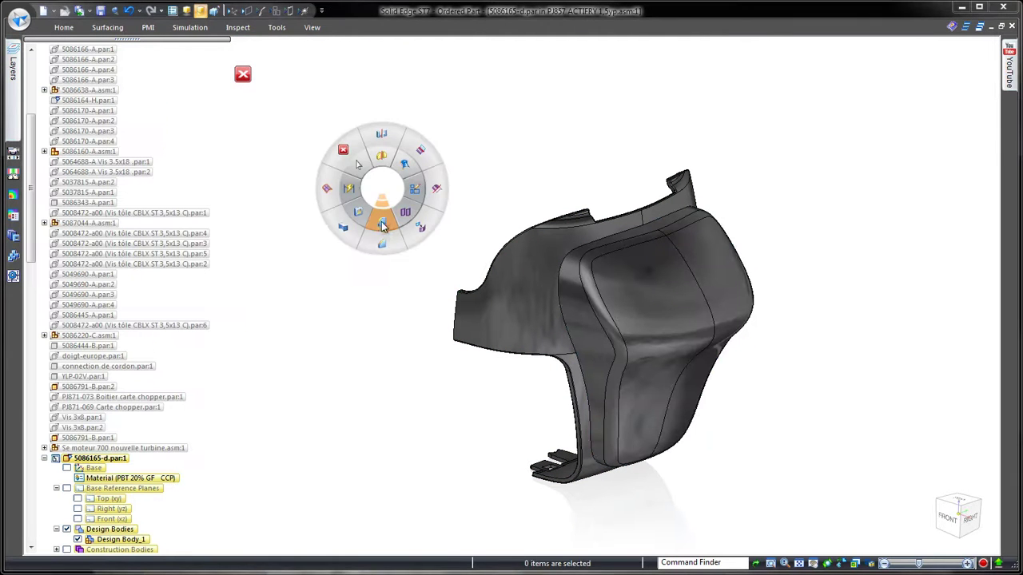
{"action": "left_click", "coordinate": [382, 225]}
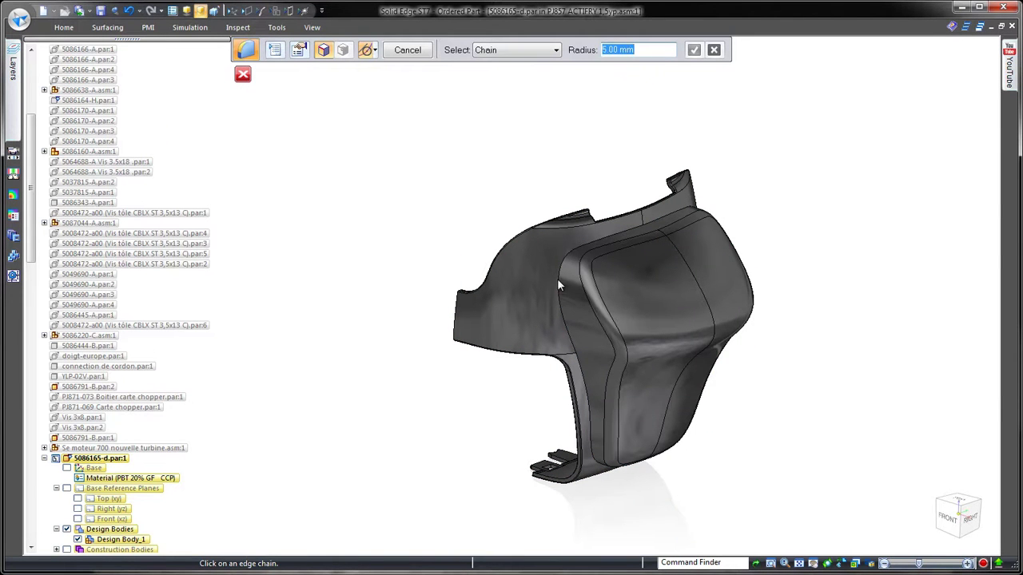
{"action": "middle_click_drag", "start_coordinate": [610, 312], "coordinate": [820, 348]}
{"action": "key", "text": "Return"}
{"action": "key", "text": "Return"}
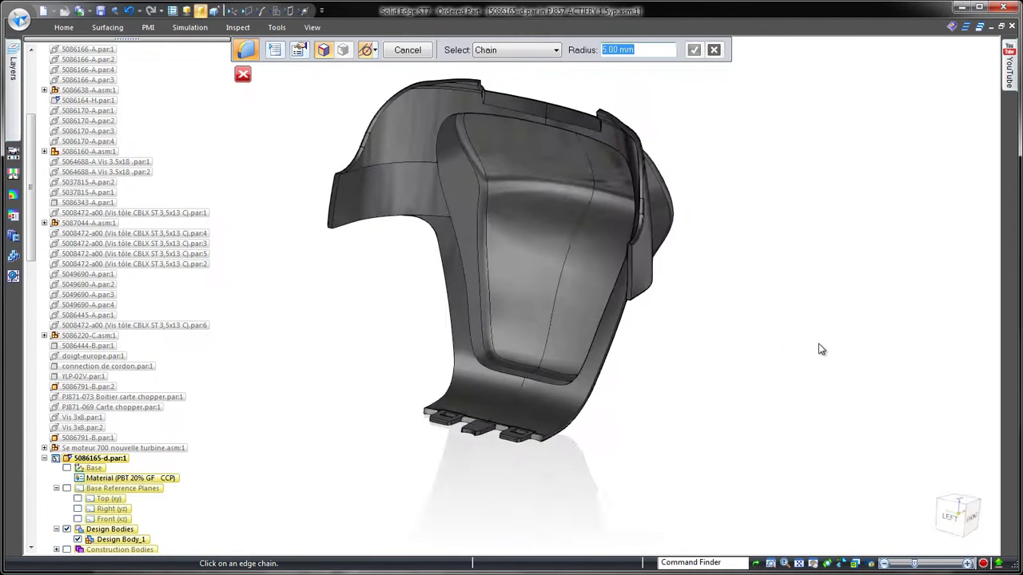
Round the inside edge chain around the bulge opening with a 7 mm radius.
{"action": "type", "text": "7"}
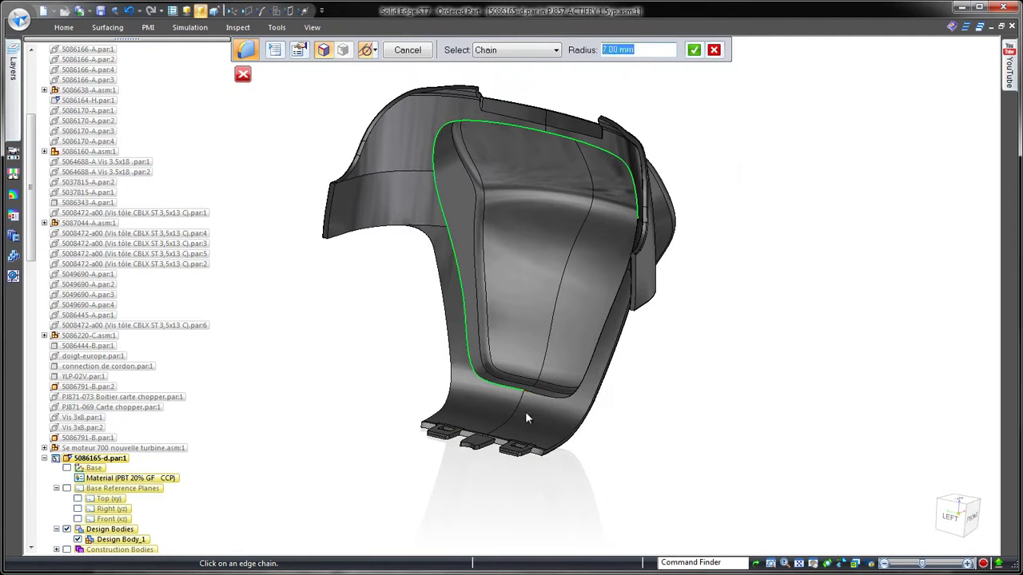
{"action": "left_click", "coordinate": [580, 392]}
{"action": "middle_click_drag", "start_coordinate": [779, 410], "coordinate": [674, 337]}
{"action": "key", "text": "Escape"}
Show the Vent Sketch with its elliptical grid over the lower part of the bulge.
{"action": "middle_click_drag", "start_coordinate": [728, 385], "coordinate": [707, 404]}
{"action": "scroll", "coordinate": [370, 456], "scroll_direction": "up", "scroll_amount": 3}
{"action": "left_click_drag", "start_coordinate": [30, 186], "coordinate": [30, 468]}
{"action": "left_click", "coordinate": [88, 304]}
{"action": "mouse_move", "coordinate": [269, 371]}
{"action": "middle_mouse_down"}
{"action": "mouse_move", "coordinate": [283, 352]}
{"action": "mouse_move", "coordinate": [272, 344]}
{"action": "middle_mouse_up"}
{"action": "scroll", "coordinate": [271, 344], "scroll_direction": "up", "scroll_amount": 2}
Create a vent from the Vent Sketch's ellipse and grid lines, with ribs and spars of 3 mm thickness, 2 mm extension and 2 mm depth.
{"action": "left_click", "coordinate": [64, 28]}
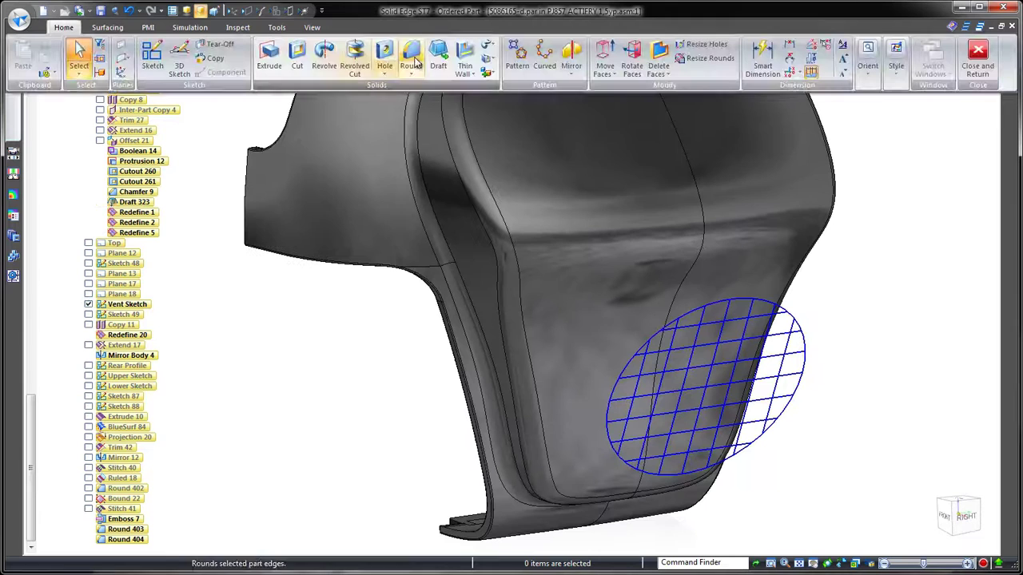
{"action": "left_click", "coordinate": [466, 58]}
{"action": "left_click", "coordinate": [480, 144]}
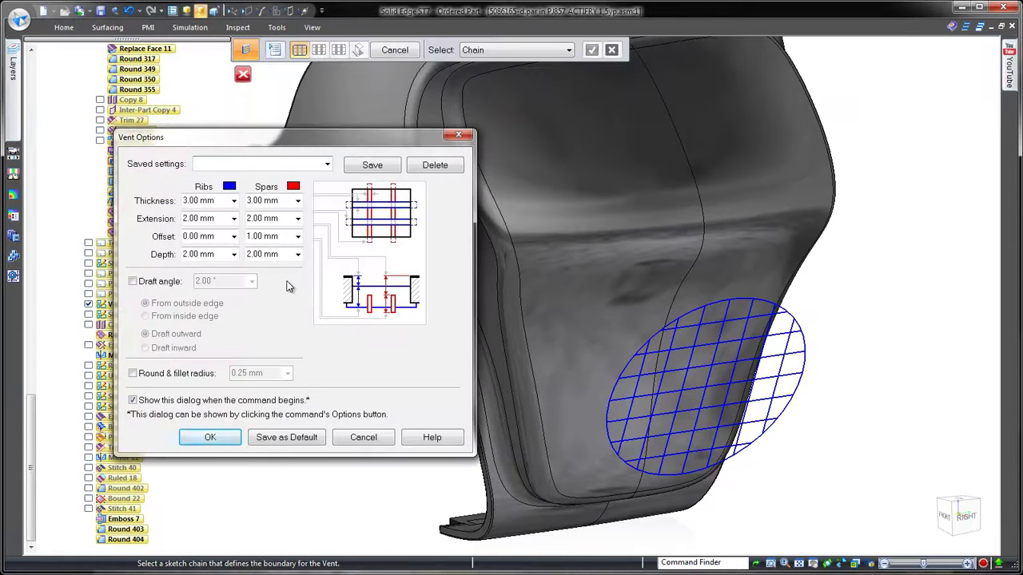
{"action": "left_click", "coordinate": [210, 438]}
{"action": "left_click", "coordinate": [603, 433]}
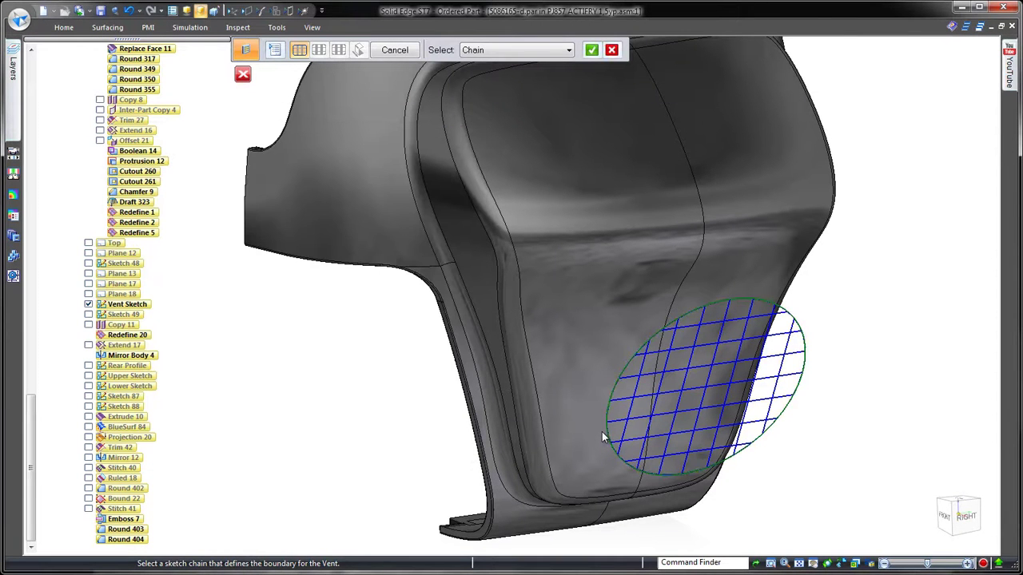
{"action": "left_click", "coordinate": [349, 388]}
{"action": "left_click", "coordinate": [392, 50]}
Close the rear cover part to return to the fryer assembly, and open part 5086640-A.par in place for editing.
{"action": "left_click", "coordinate": [273, 11]}
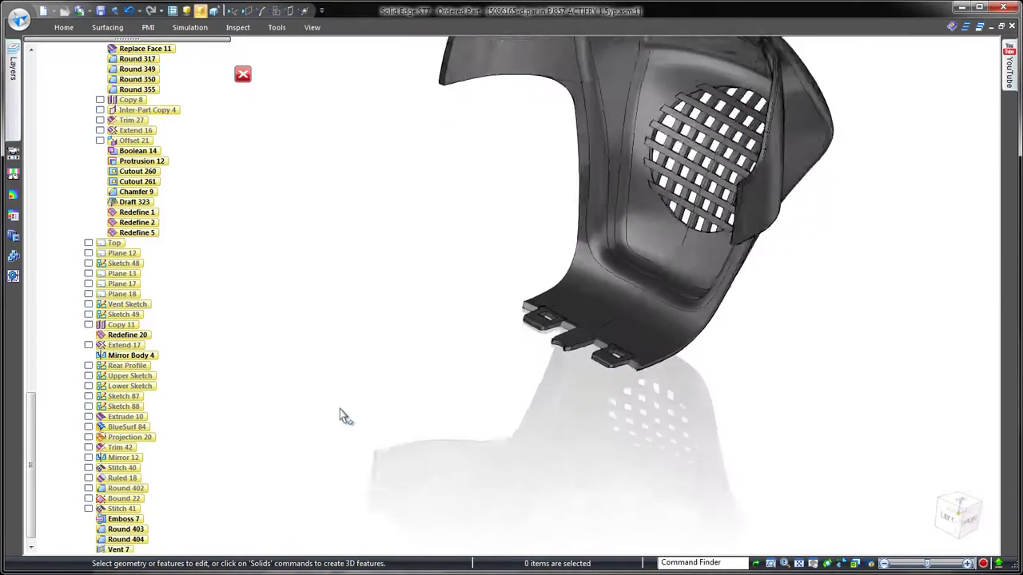
{"action": "left_click", "coordinate": [242, 74]}
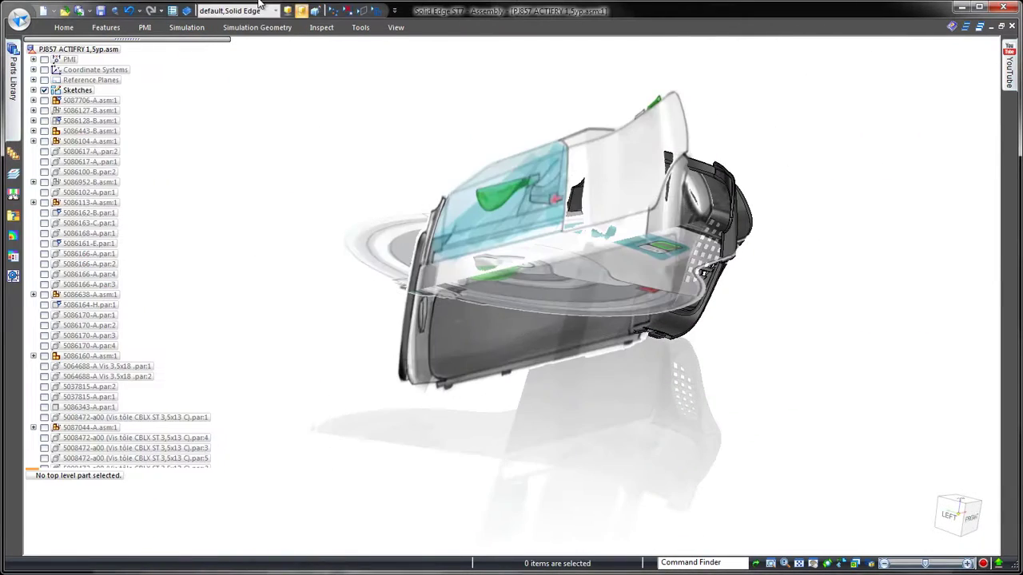
{"action": "scroll", "coordinate": [287, 165], "scroll_direction": "up", "scroll_amount": 8}
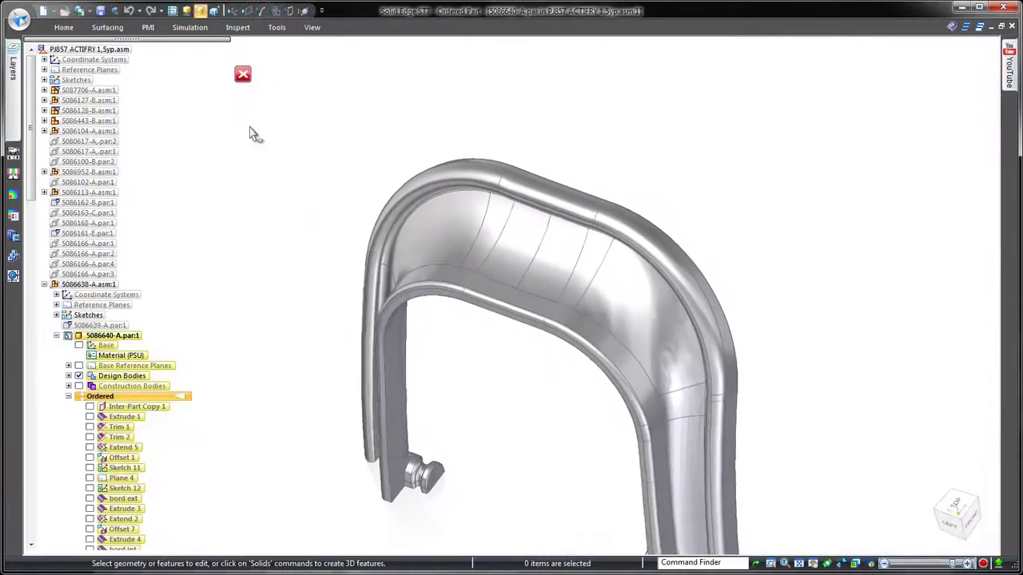
Display zebra stripes on the 5086640-A part to examine the surface continuity of the handle's arch.
{"action": "left_click", "coordinate": [234, 26]}
{"action": "left_click", "coordinate": [411, 59]}
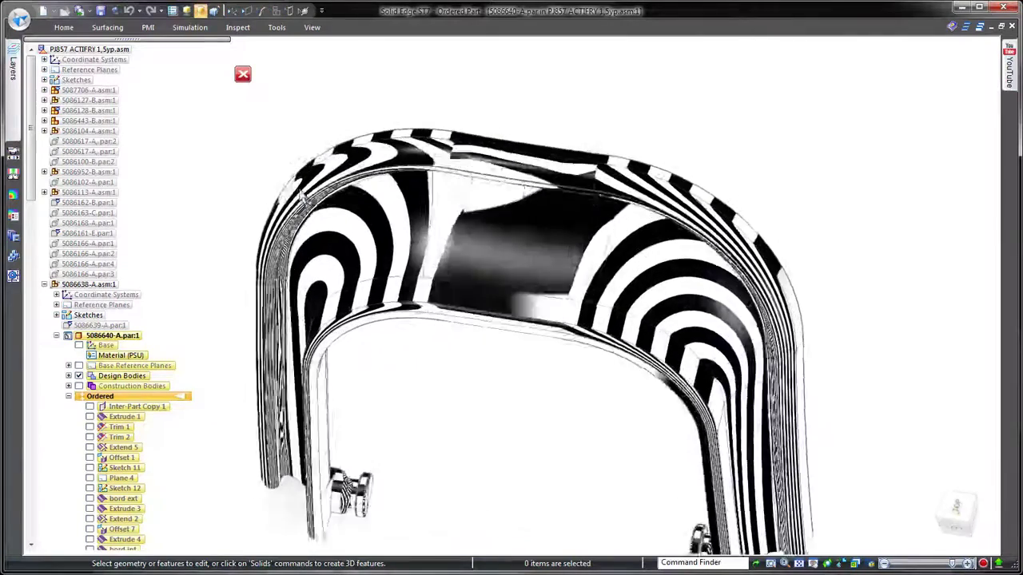
{"action": "middle_click_drag", "start_coordinate": [304, 199], "coordinate": [302, 197]}
Redefine the segmented concave faces across the handle's upper arch as a single smooth surface and finish the feature.
{"action": "right_click_drag", "start_coordinate": [302, 197], "coordinate": [263, 197]}
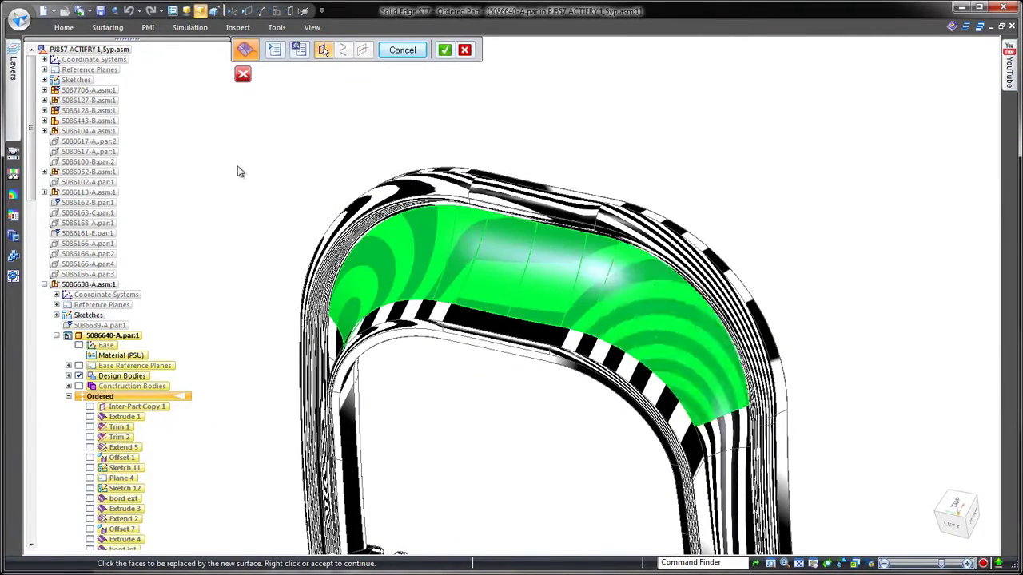
{"action": "key", "text": "Escape"}
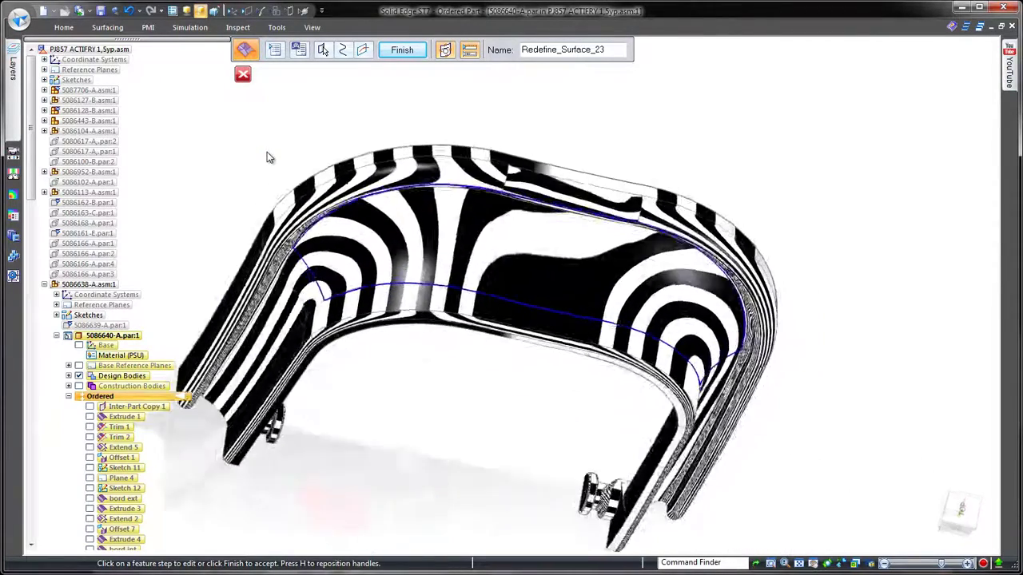
{"action": "left_click", "coordinate": [383, 56]}
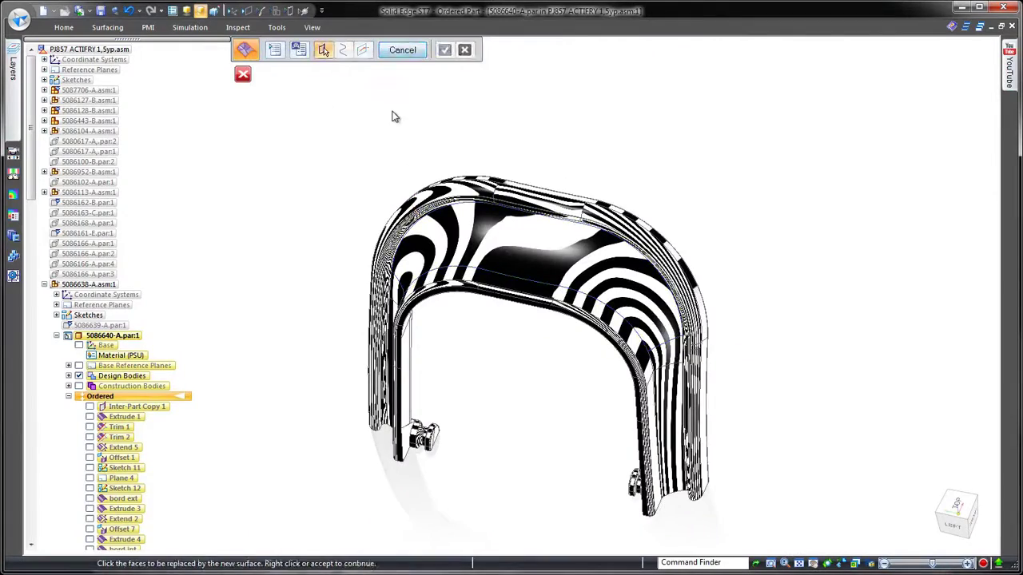
{"action": "left_click", "coordinate": [401, 50]}
Close the handle part to return to the fryer assembly, and open the central column part 5086955-A.par in place for editing.
{"action": "left_click", "coordinate": [243, 75]}
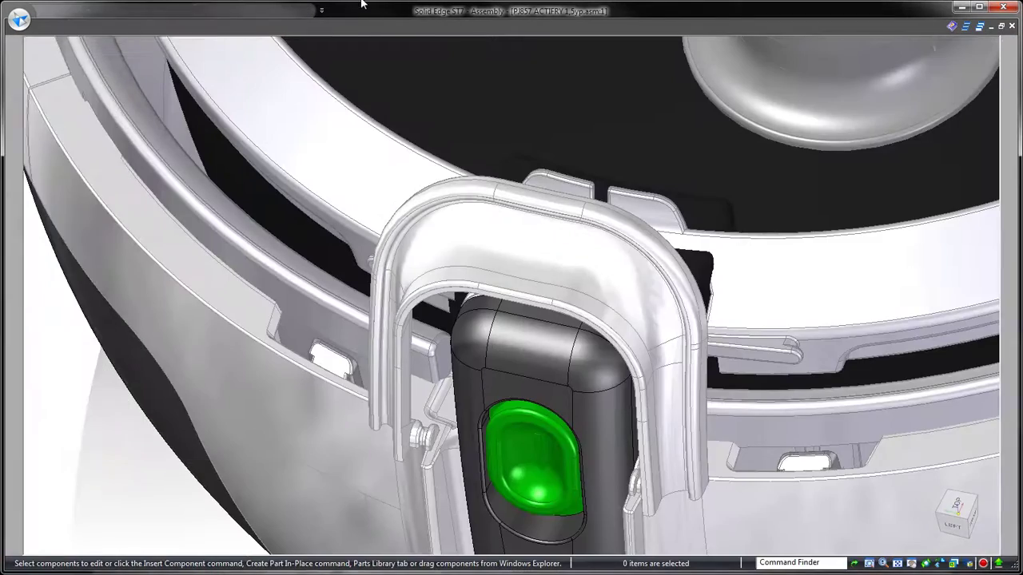
{"action": "left_click", "coordinate": [363, 8]}
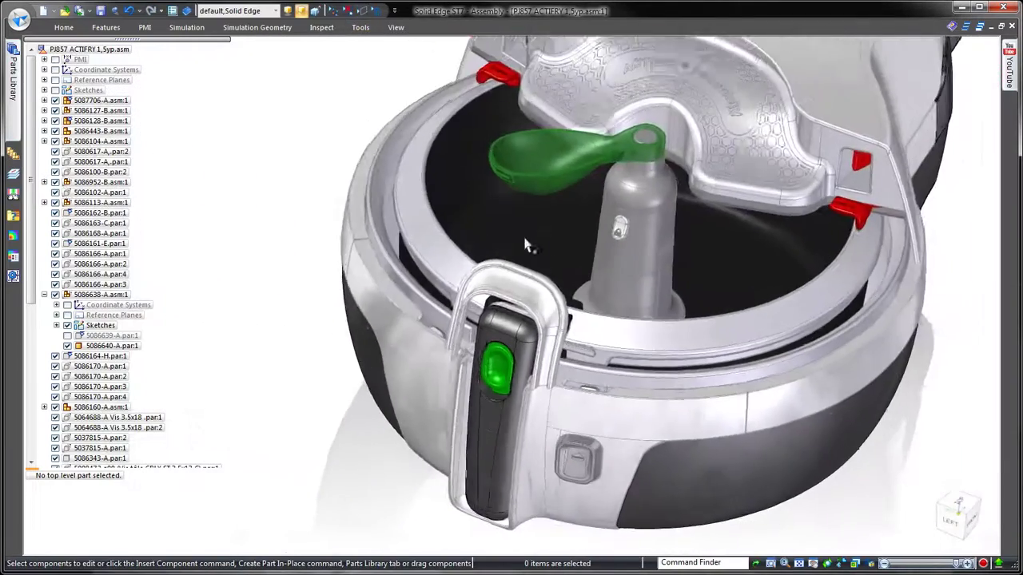
{"action": "left_click", "coordinate": [591, 302]}
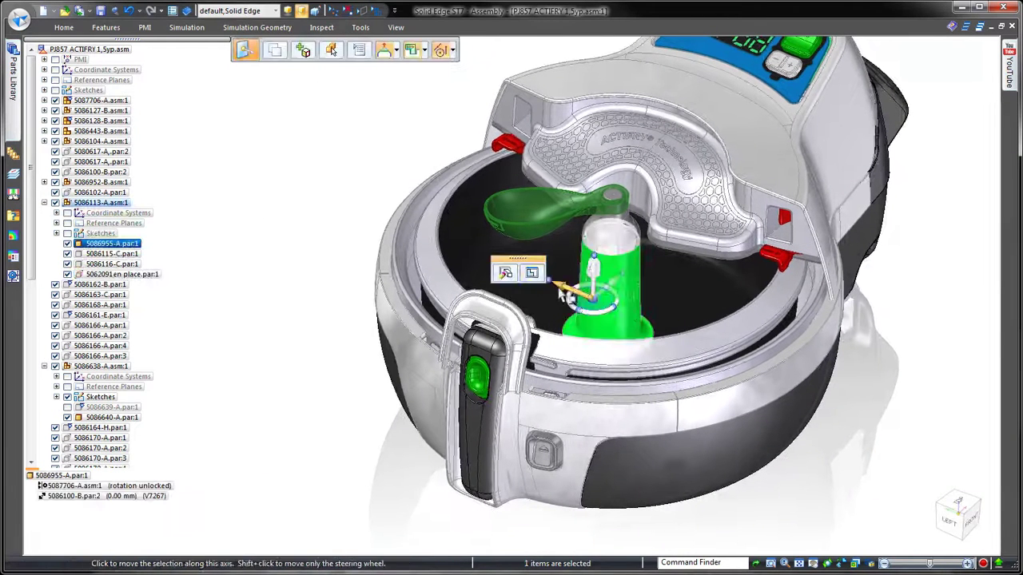
{"action": "left_click", "coordinate": [533, 275]}
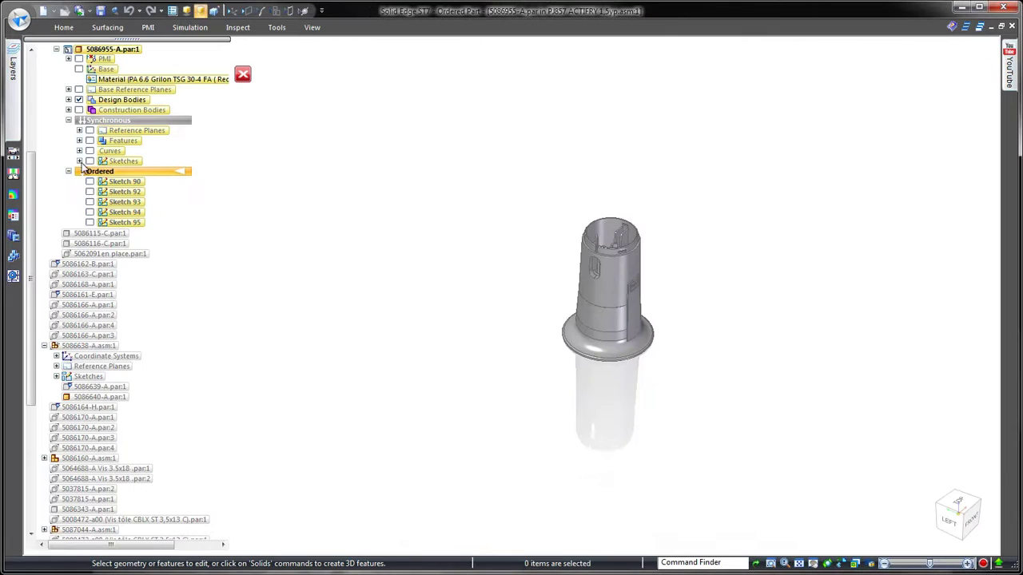
Show the Paddle Profile and Paddle Step Profile sketches and create a cross curve from a base arc and the step profile.
{"action": "left_click", "coordinate": [79, 162]}
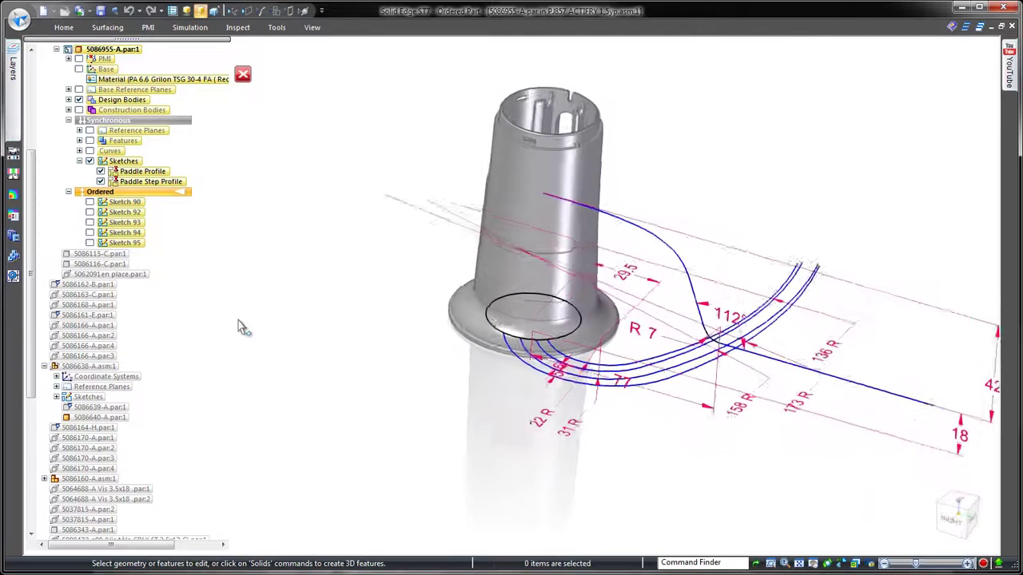
{"action": "left_click", "coordinate": [112, 28]}
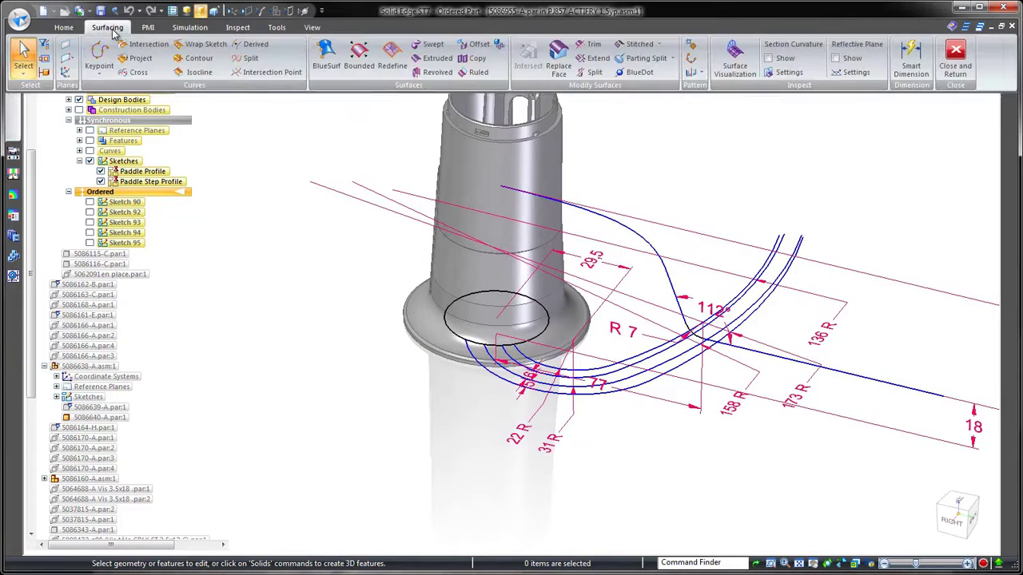
{"action": "left_click", "coordinate": [132, 58]}
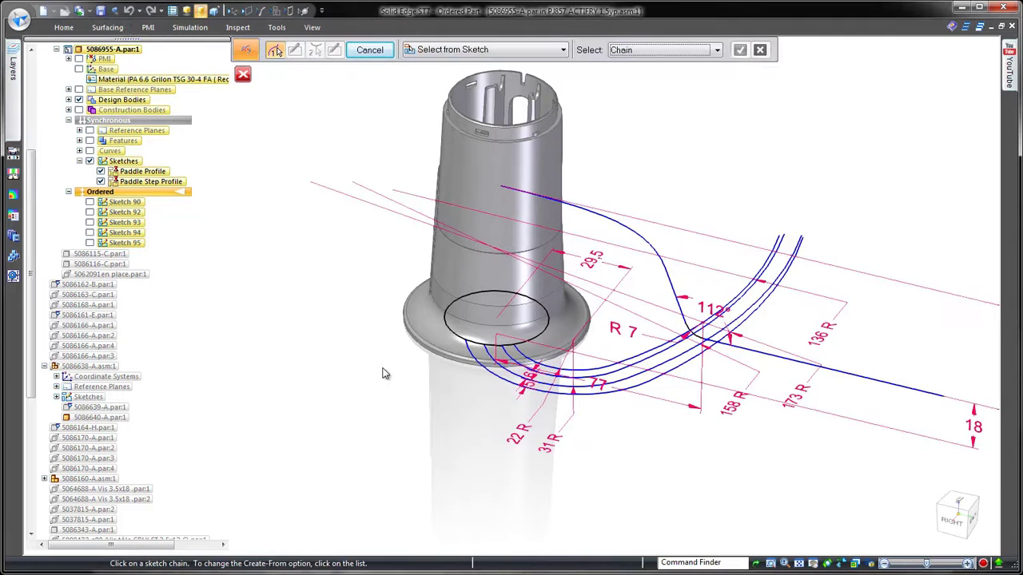
{"action": "right_click", "coordinate": [598, 310]}
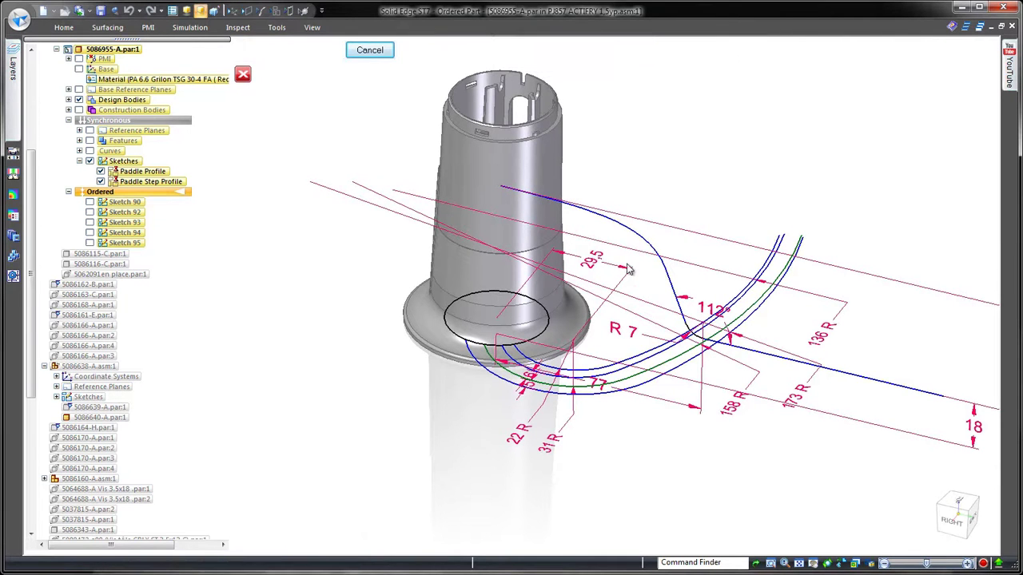
{"action": "key", "text": "Return"}
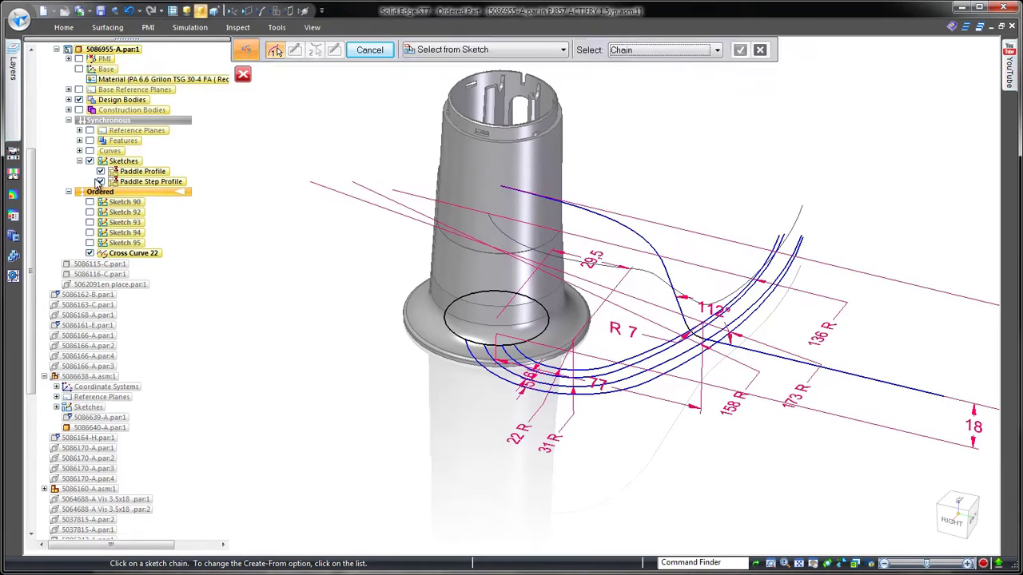
Hide the Paddle Step Profile, show the curves, and sketch a closed four-line paddle section on a plane normal to a base arc.
{"action": "mouse_move", "coordinate": [256, 302]}
{"action": "middle_mouse_down"}
{"action": "mouse_move", "coordinate": [229, 274]}
{"action": "mouse_move", "coordinate": [271, 230]}
{"action": "mouse_move", "coordinate": [307, 148]}
{"action": "middle_mouse_up"}
{"action": "left_click", "coordinate": [90, 151]}
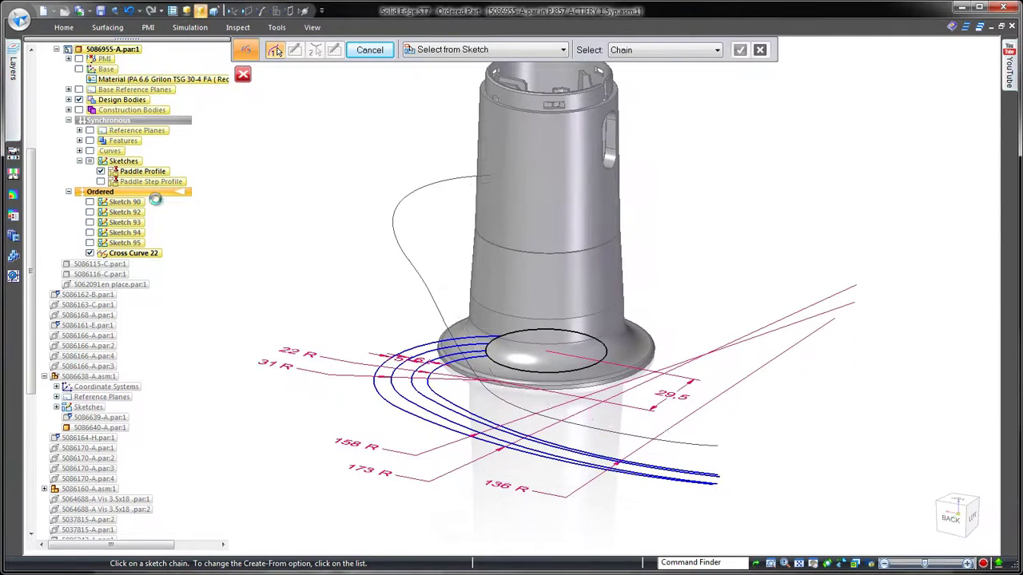
{"action": "right_click_drag", "start_coordinate": [281, 296], "coordinate": [309, 293]}
{"action": "left_click", "coordinate": [416, 50]}
{"action": "left_click", "coordinate": [400, 120]}
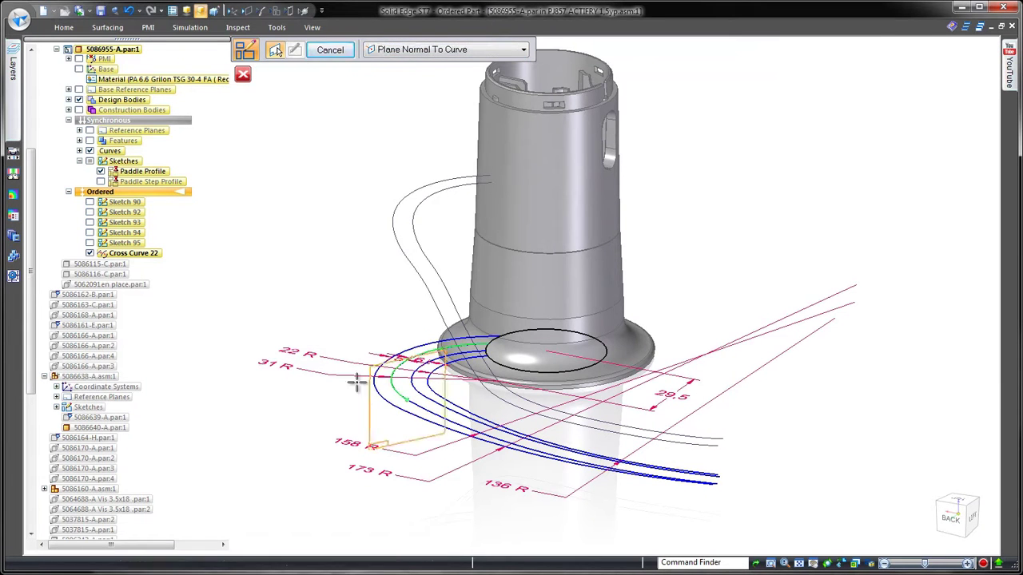
{"action": "left_click", "coordinate": [328, 238]}
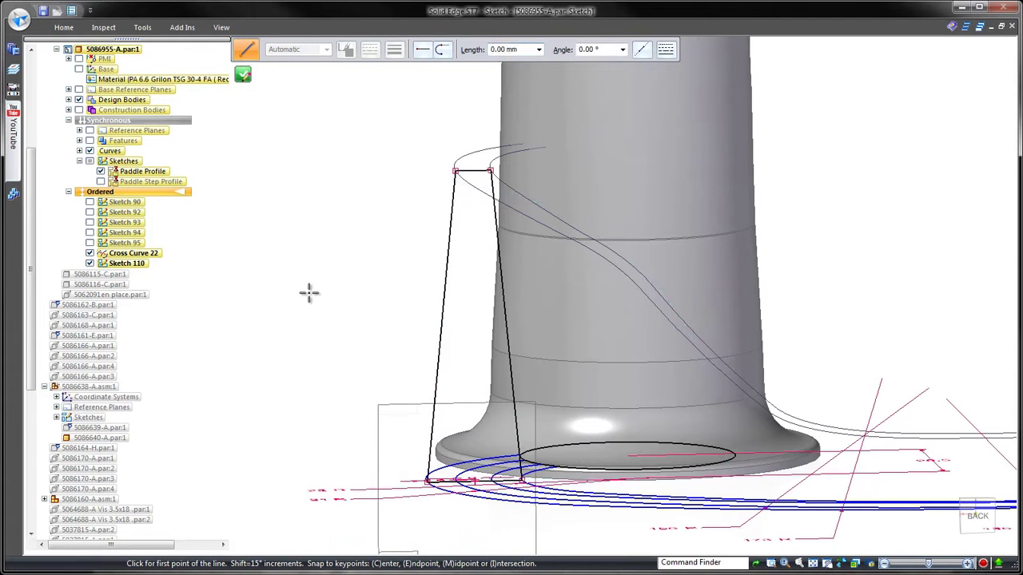
{"action": "left_click", "coordinate": [243, 74]}
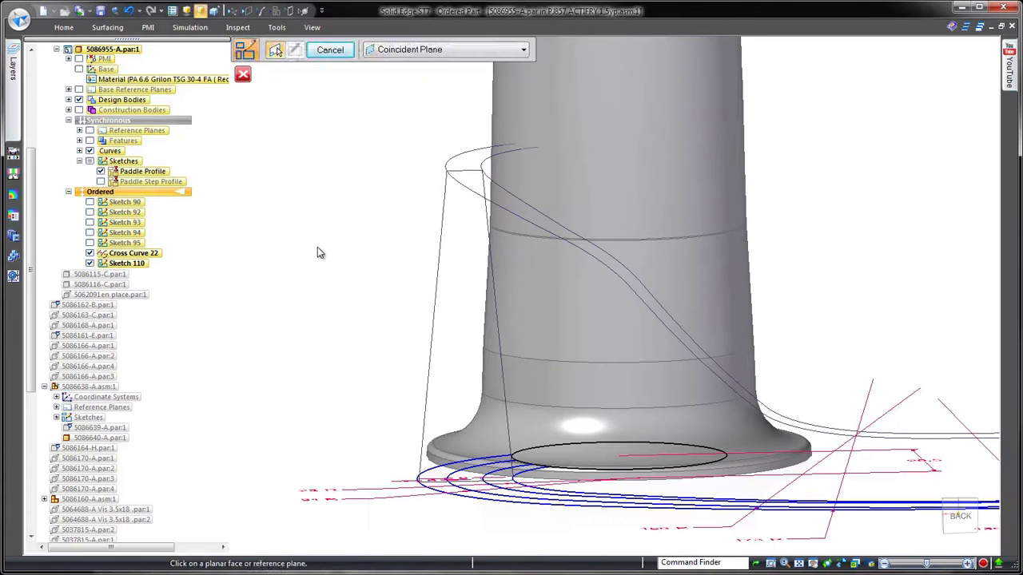
Show Sketches 90 to 95 and select them together with Sketch 110 as the cross sections of a lofted paddle protrusion.
{"action": "key", "text": "Escape"}
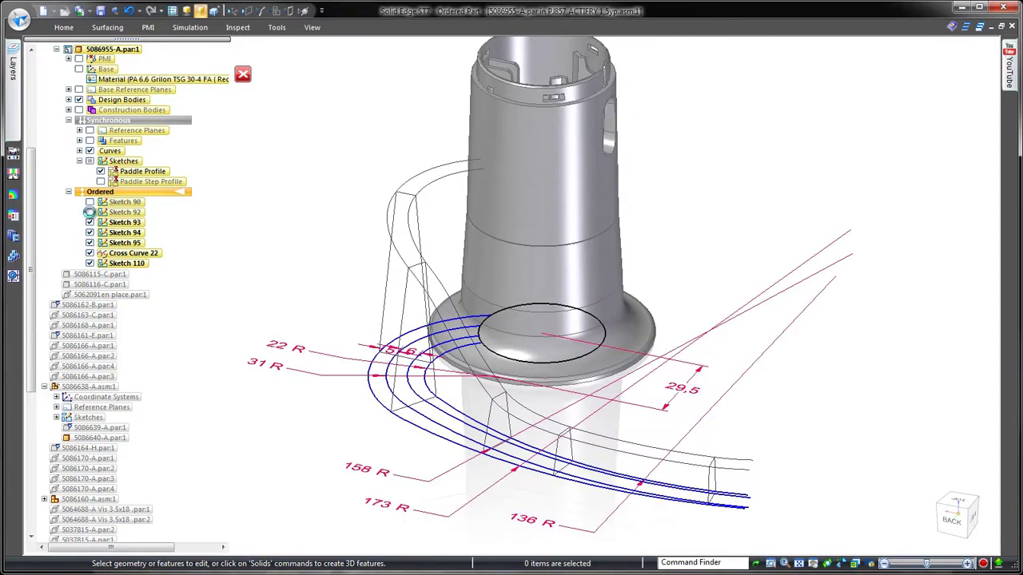
{"action": "right_click_drag", "start_coordinate": [342, 205], "coordinate": [385, 192]}
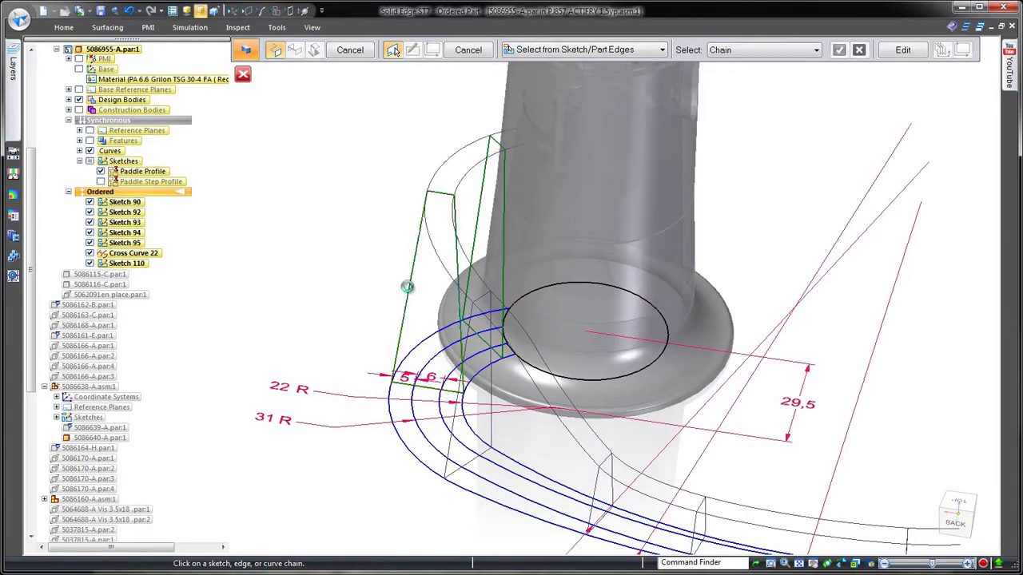
{"action": "middle_click_drag", "start_coordinate": [407, 286], "coordinate": [267, 192]}
{"action": "left_click", "coordinate": [322, 353]}
{"action": "middle_click_drag", "start_coordinate": [286, 357], "coordinate": [304, 327]}
{"action": "left_click", "coordinate": [333, 317]}
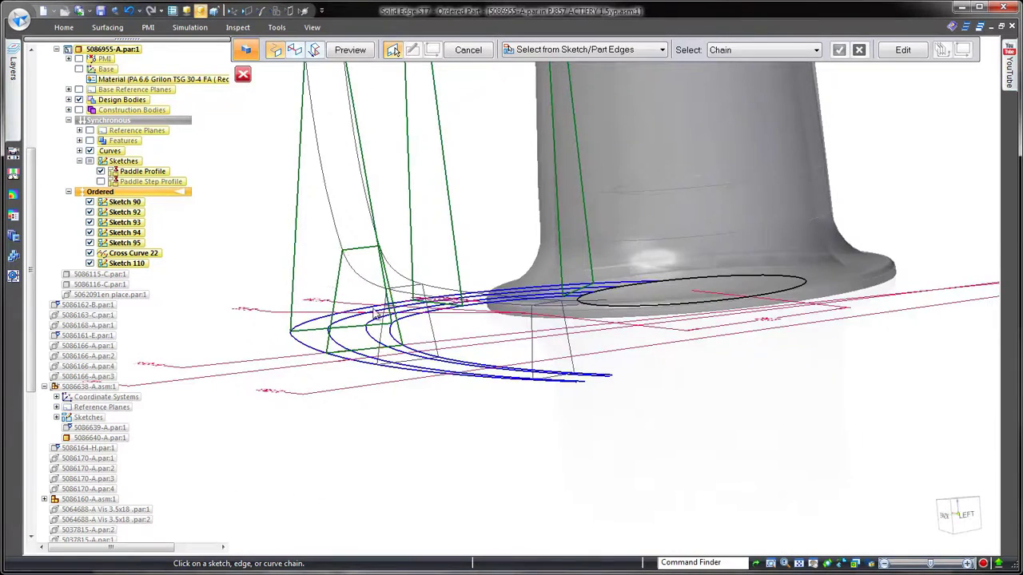
{"action": "middle_click_drag", "start_coordinate": [329, 283], "coordinate": [484, 338]}
{"action": "left_click", "coordinate": [481, 339]}
{"action": "left_click", "coordinate": [662, 354]}
{"action": "middle_click_drag", "start_coordinate": [351, 379], "coordinate": [328, 398]}
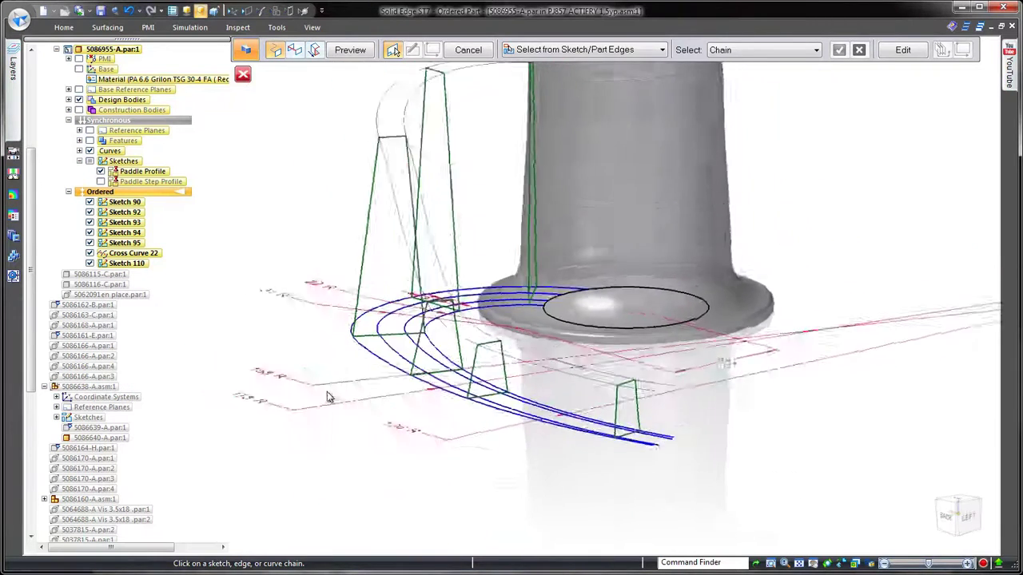
{"action": "scroll", "coordinate": [326, 395], "scroll_direction": "down", "scroll_amount": 3}
{"action": "left_click", "coordinate": [350, 49]}
{"action": "middle_click_drag", "start_coordinate": [315, 196], "coordinate": [307, 213]}
Add the two upper cross curves and the outer and inner base arcs as guide curves, finish the loft, and hide all sketches and curves.
{"action": "left_click", "coordinate": [295, 49]}
{"action": "left_click", "coordinate": [386, 173]}
{"action": "right_click", "coordinate": [390, 177]}
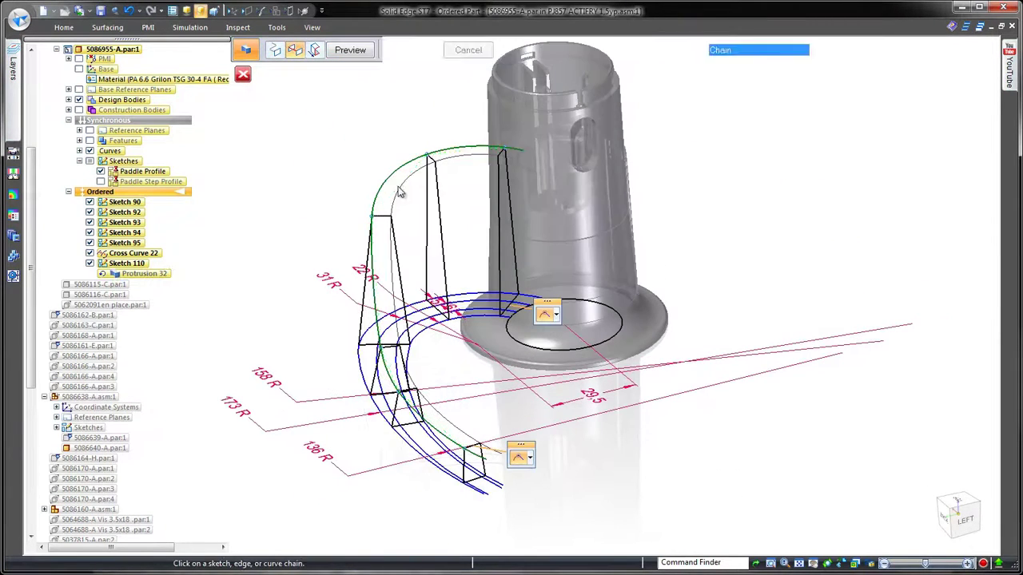
{"action": "left_click", "coordinate": [401, 189]}
{"action": "right_click", "coordinate": [402, 195]}
{"action": "left_click", "coordinate": [415, 303]}
{"action": "right_click", "coordinate": [419, 310]}
{"action": "left_click", "coordinate": [434, 326]}
{"action": "right_click", "coordinate": [435, 348]}
{"action": "right_click", "coordinate": [291, 194]}
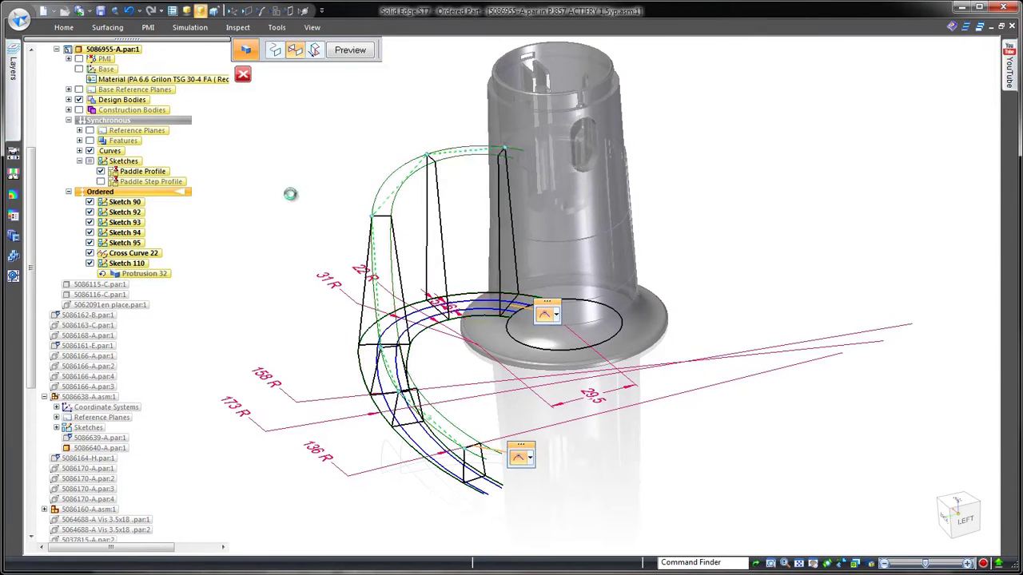
{"action": "key", "text": "Escape"}
{"action": "left_click", "coordinate": [260, 11]}
{"action": "left_click", "coordinate": [275, 11]}
{"action": "mouse_move", "coordinate": [298, 228]}
{"action": "middle_mouse_down"}
{"action": "mouse_move", "coordinate": [286, 274]}
{"action": "mouse_move", "coordinate": [229, 288]}
{"action": "middle_mouse_up"}
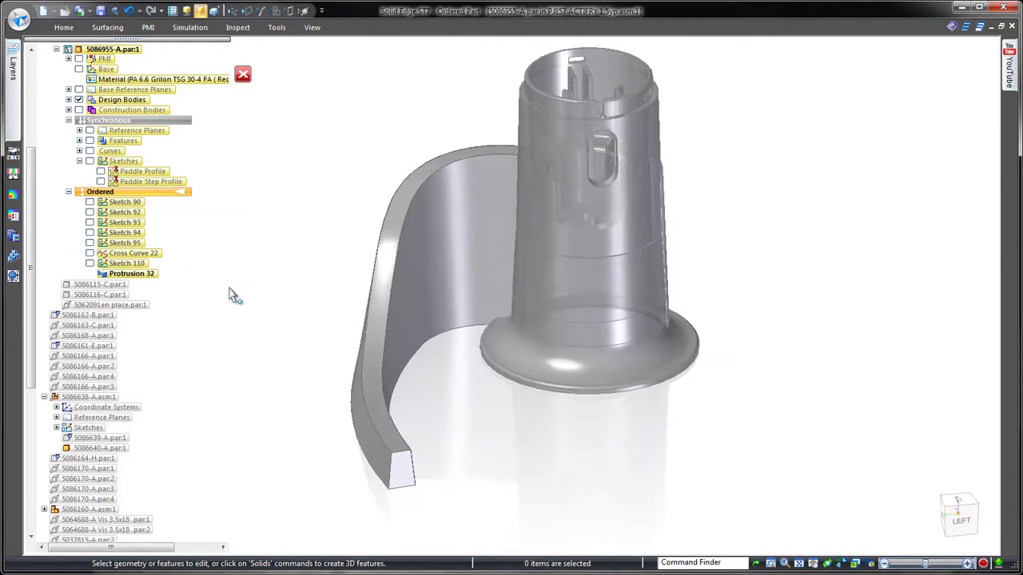
Try bulging the inner side line of the paddle section in Sketch 92 into a curve, and hide the sketch again.
{"action": "left_click", "coordinate": [425, 274]}
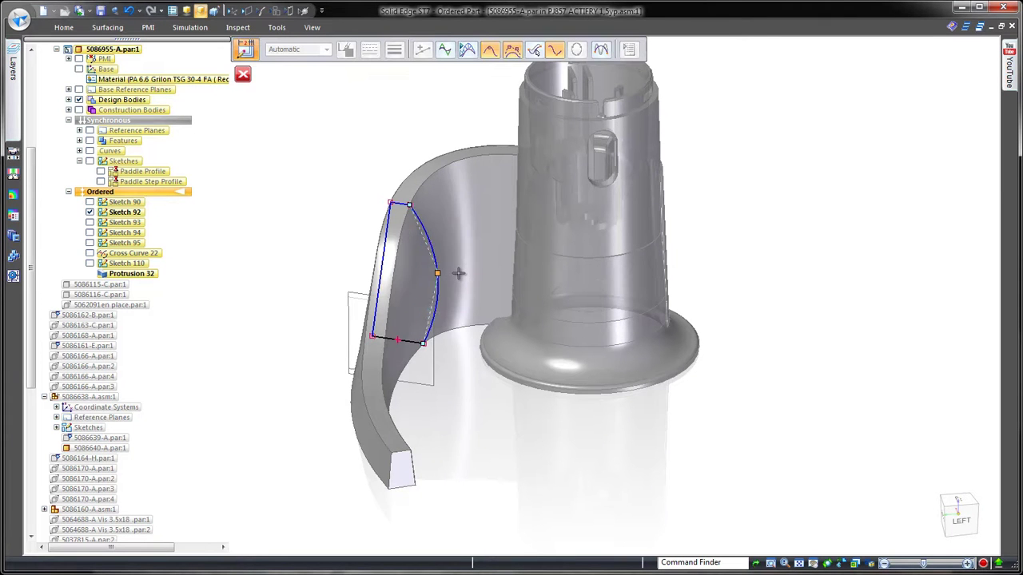
{"action": "mouse_move", "coordinate": [458, 402]}
{"action": "middle_mouse_down"}
{"action": "mouse_move", "coordinate": [467, 424]}
{"action": "mouse_move", "coordinate": [282, 305]}
{"action": "middle_mouse_up"}
{"action": "key", "text": "Escape"}
{"action": "key", "text": "Escape"}
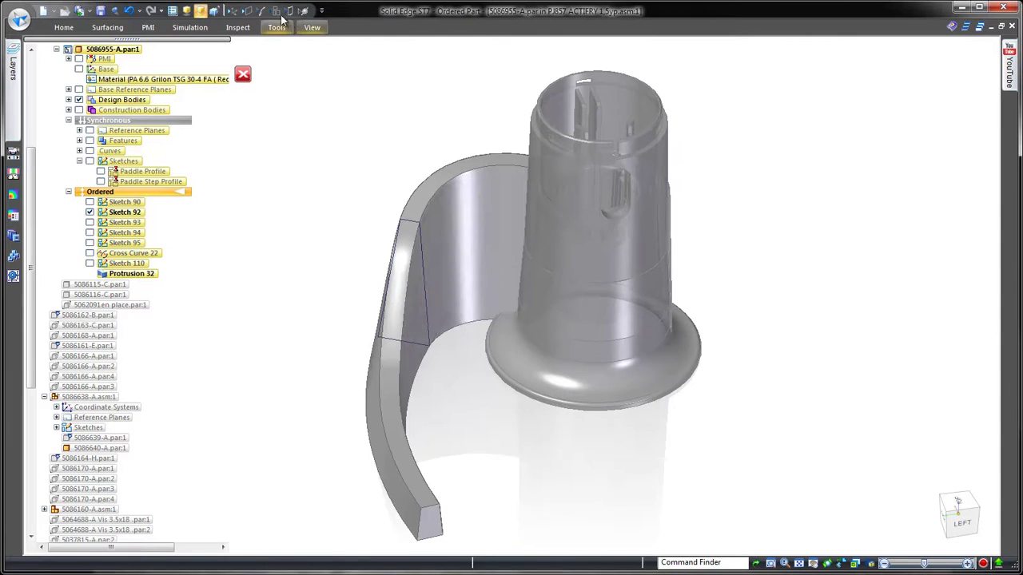
{"action": "left_click", "coordinate": [275, 11]}
Round both upper edges along the lofted paddle using the Blend round type.
{"action": "middle_click_drag", "start_coordinate": [292, 436], "coordinate": [277, 359]}
{"action": "mouse_move", "coordinate": [277, 359]}
{"action": "right_mouse_down"}
{"action": "mouse_move", "coordinate": [251, 330]}
{"action": "mouse_move", "coordinate": [276, 411]}
{"action": "right_mouse_up"}
{"action": "left_click", "coordinate": [274, 50]}
{"action": "left_click", "coordinate": [97, 162]}
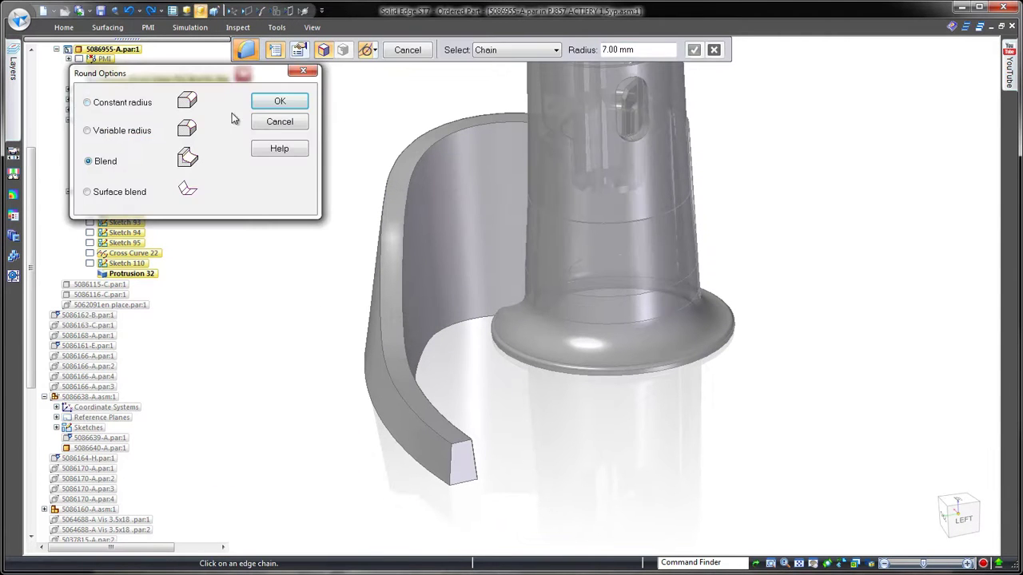
{"action": "left_click", "coordinate": [280, 100]}
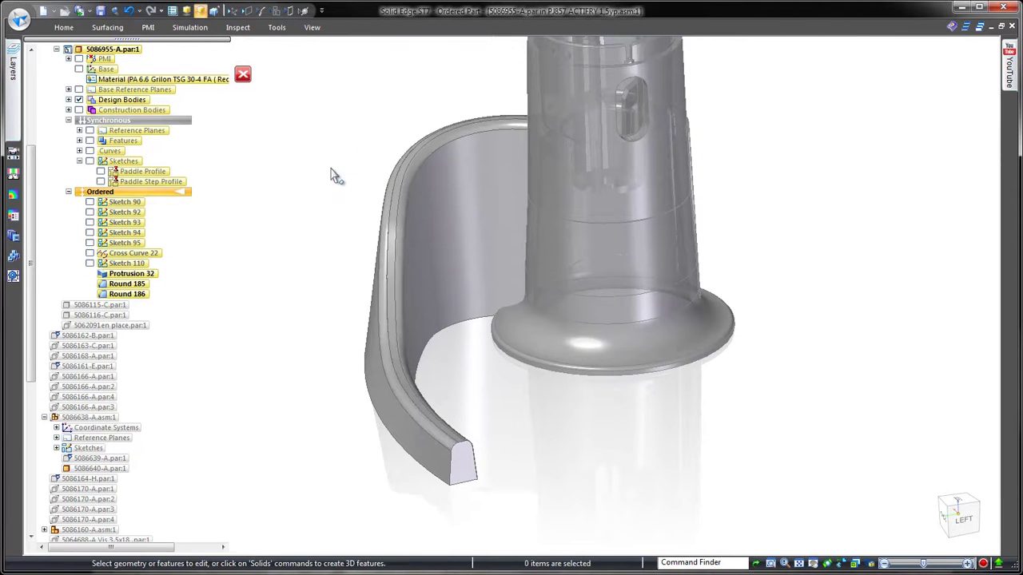
Toggle the construction body Solid Body_269 to a design body.
{"action": "middle_click_drag", "start_coordinate": [331, 169], "coordinate": [145, 246]}
{"action": "left_click", "coordinate": [69, 109]}
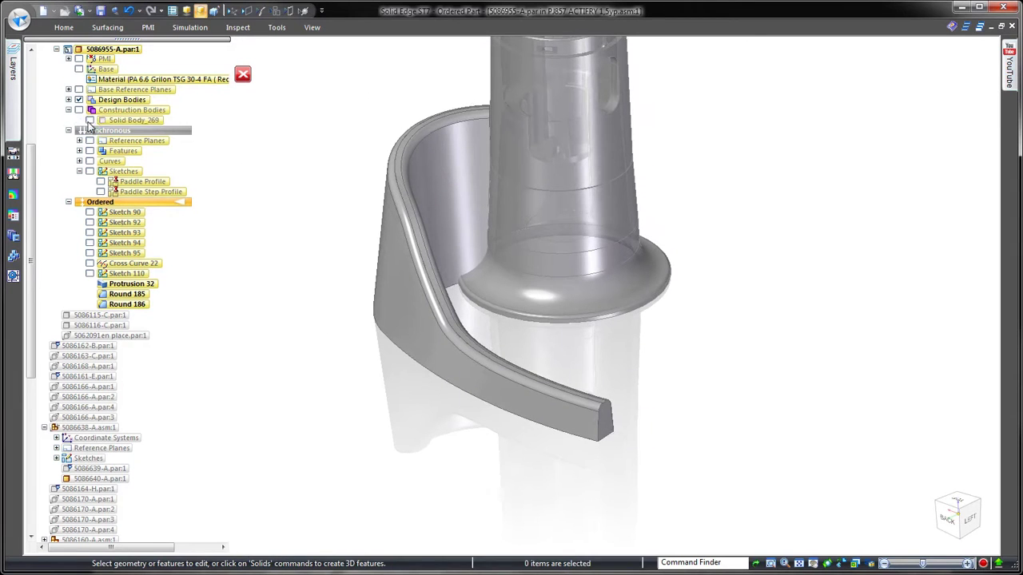
{"action": "right_click", "coordinate": [118, 124]}
{"action": "left_click", "coordinate": [176, 159]}
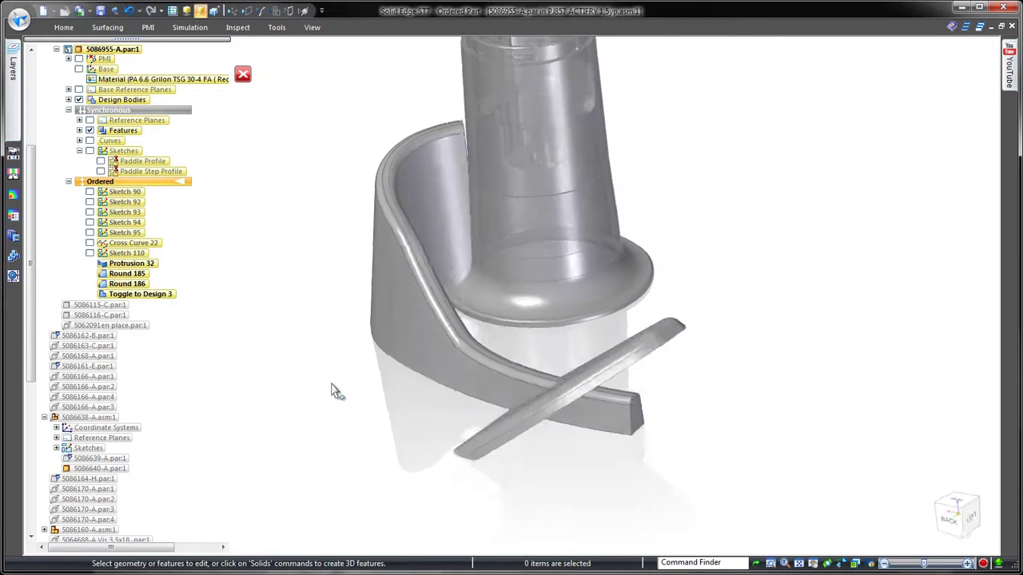
Replace the paddle arm's end faces with Replace Face so the arm meets the adjoining bodies.
{"action": "left_click", "coordinate": [107, 27]}
{"action": "left_click", "coordinate": [600, 49]}
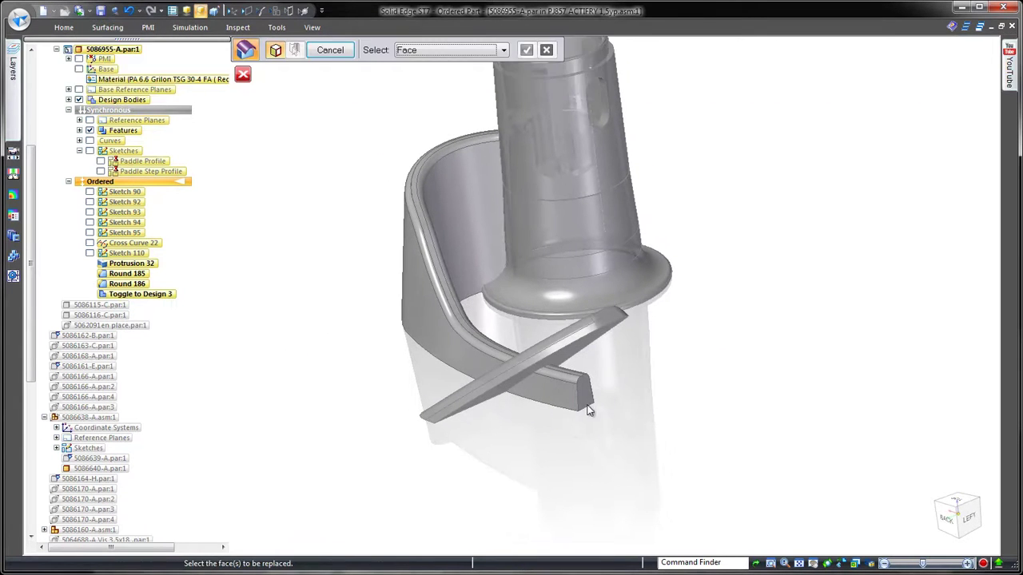
{"action": "right_click", "coordinate": [631, 478]}
{"action": "middle_click_drag", "start_coordinate": [631, 478], "coordinate": [695, 447]}
{"action": "left_click", "coordinate": [683, 354]}
{"action": "right_click", "coordinate": [540, 441]}
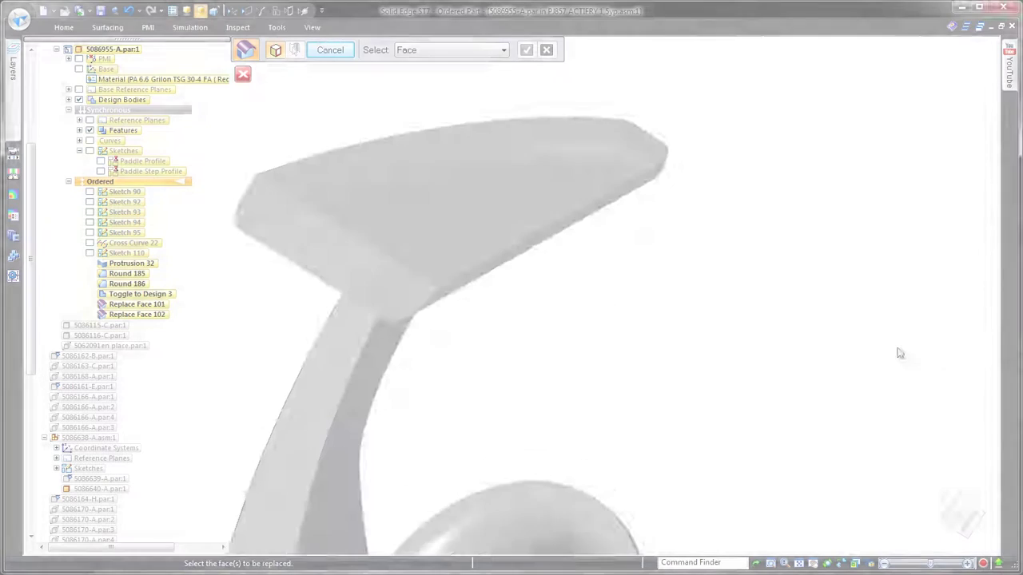
{"action": "key", "text": "Escape"}
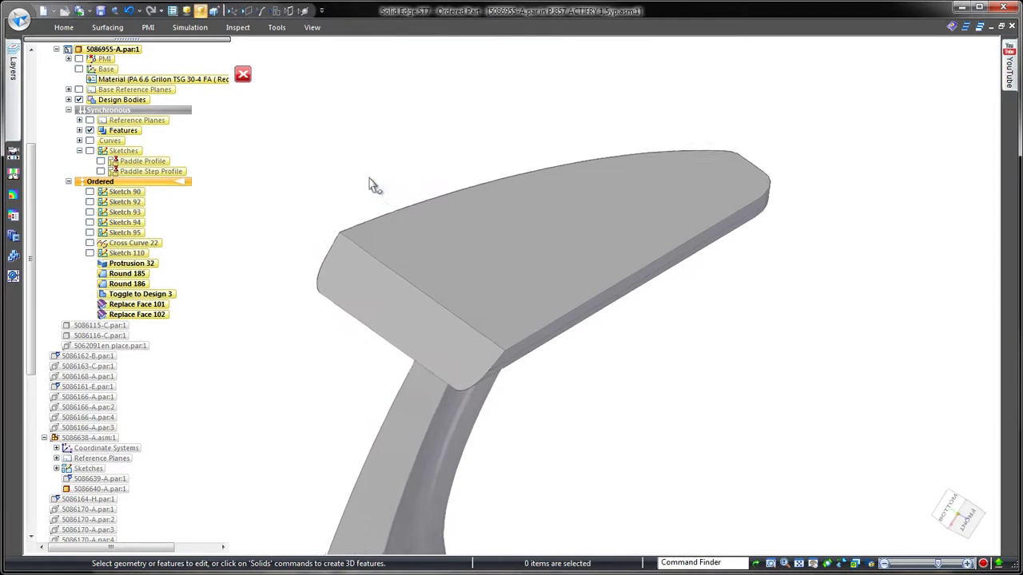
Begin redefining the paddle blade's large flat face, adding a section on a plane normal to its straight end edge near mid-length.
{"action": "right_click_drag", "start_coordinate": [368, 178], "coordinate": [312, 180]}
{"action": "left_click", "coordinate": [445, 292]}
{"action": "right_click", "coordinate": [370, 149]}
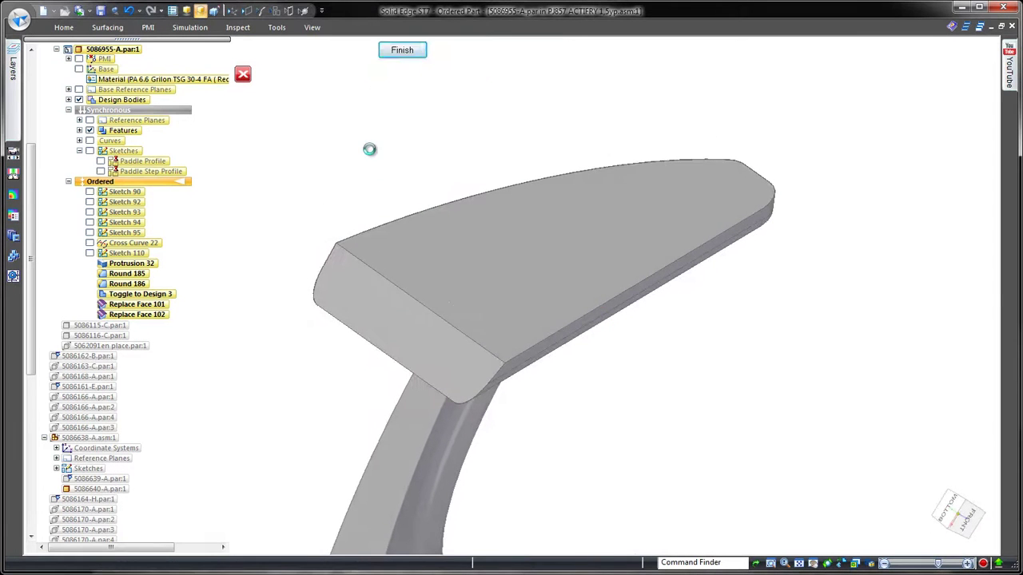
{"action": "right_click_drag", "start_coordinate": [370, 149], "coordinate": [365, 63]}
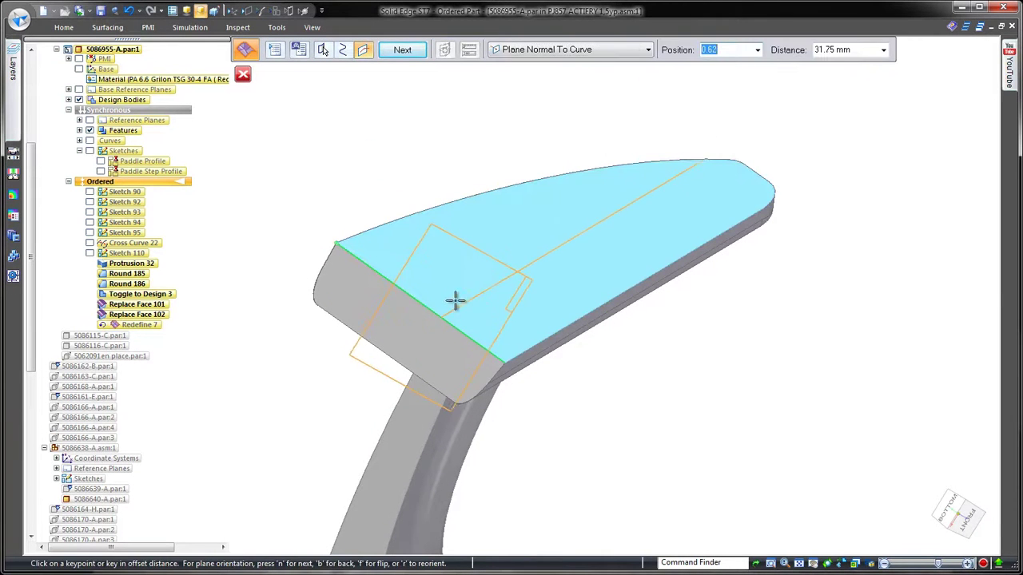
{"action": "left_click", "coordinate": [456, 298]}
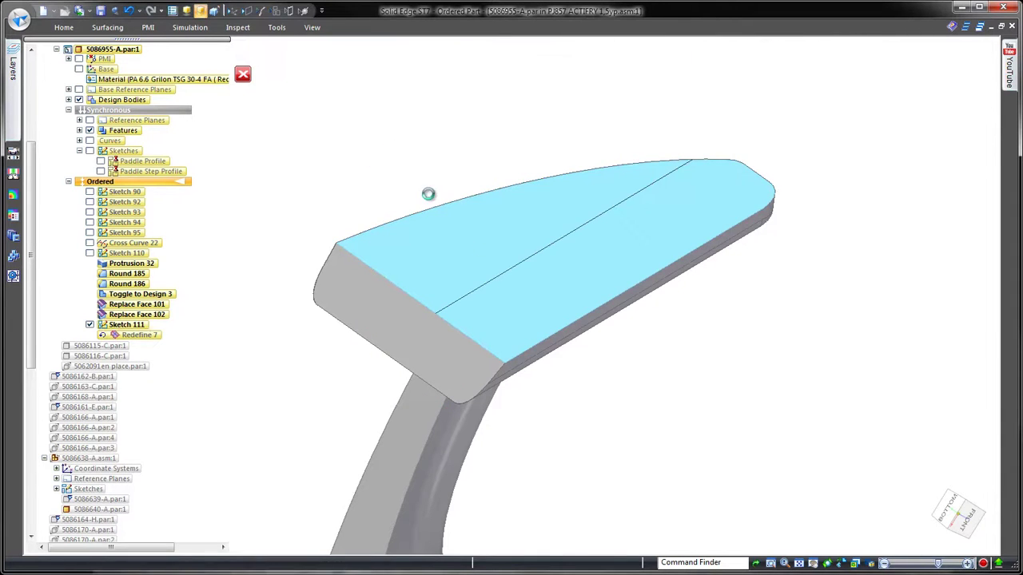
Bow the section curve inward along the blade's length and complete the redefined concave face.
{"action": "left_click", "coordinate": [544, 248]}
{"action": "middle_click_drag", "start_coordinate": [452, 175], "coordinate": [527, 265]}
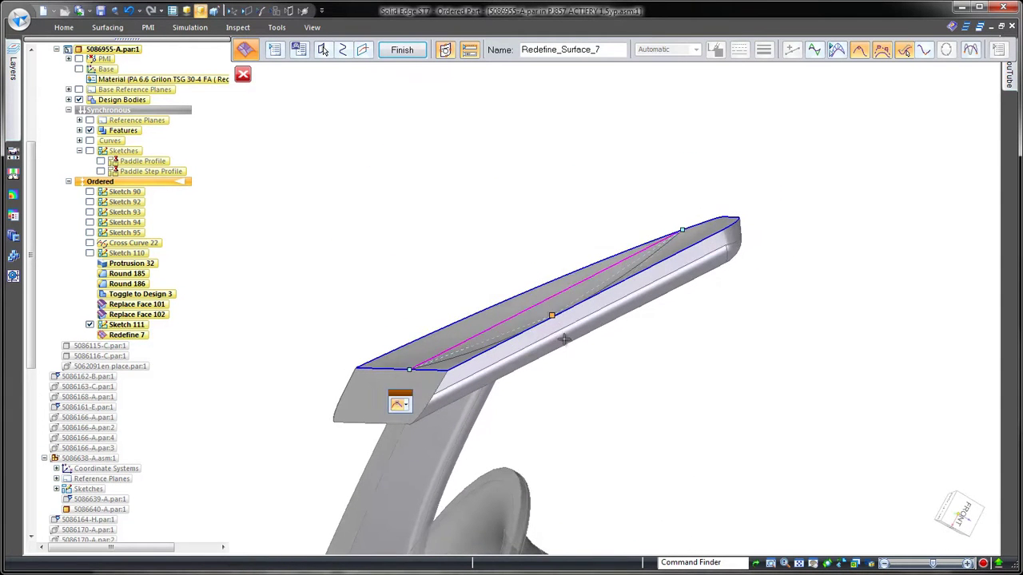
{"action": "right_click", "coordinate": [401, 207]}
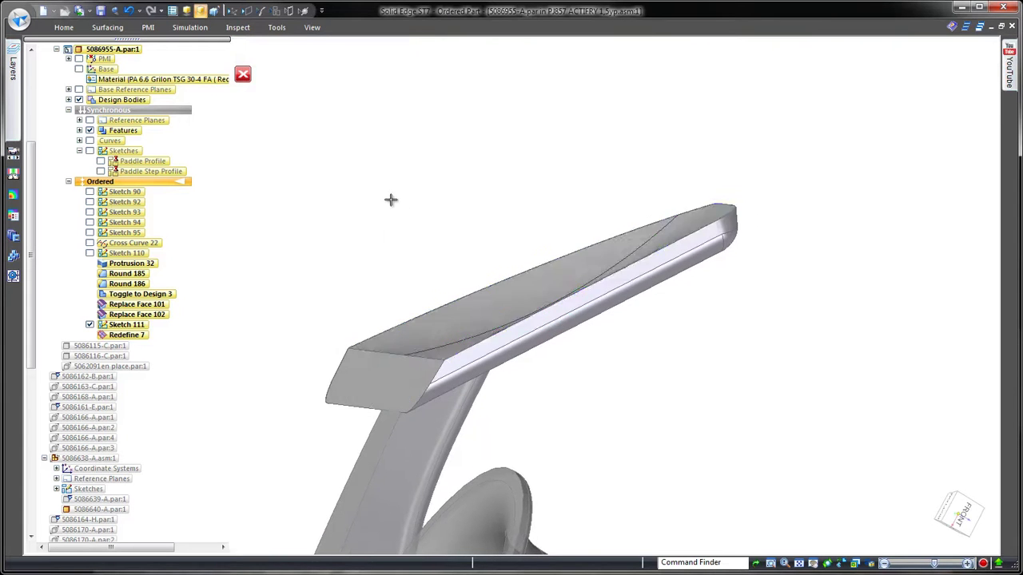
Return from the in-place part to the fryer assembly and apply the 00-all display configuration.
{"action": "middle_click_drag", "start_coordinate": [391, 200], "coordinate": [549, 294]}
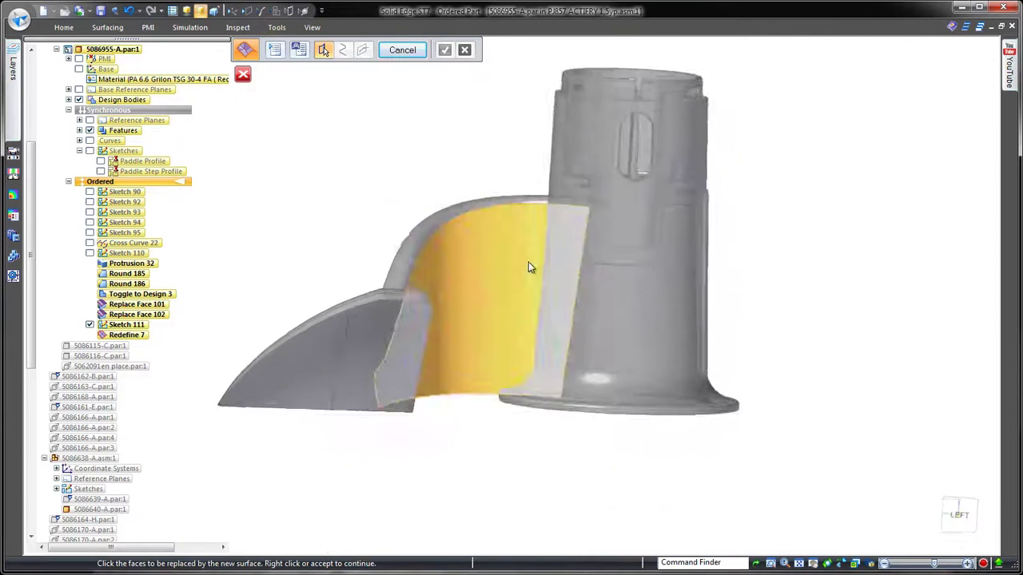
{"action": "right_click", "coordinate": [420, 178]}
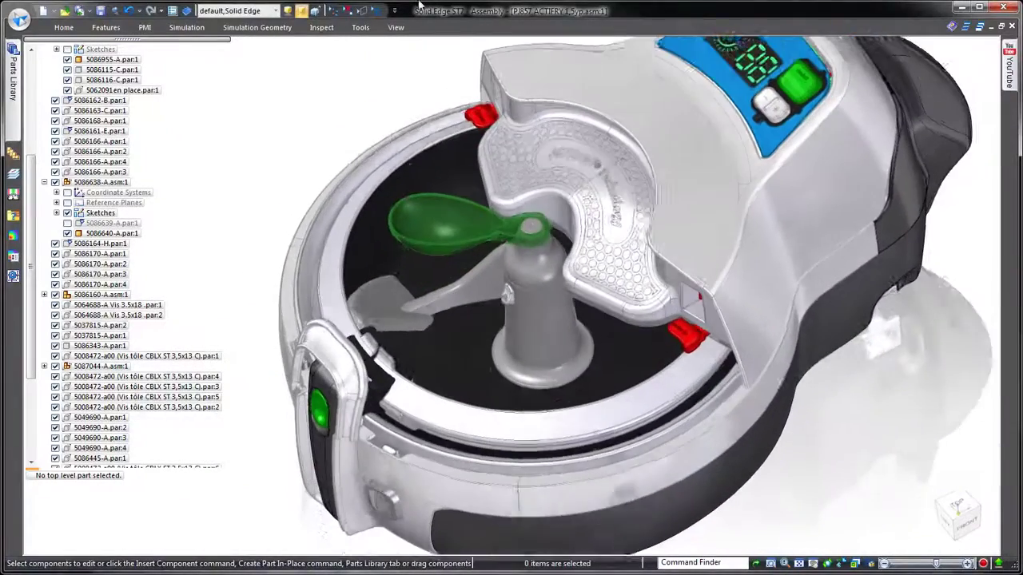
{"action": "left_click", "coordinate": [238, 11]}
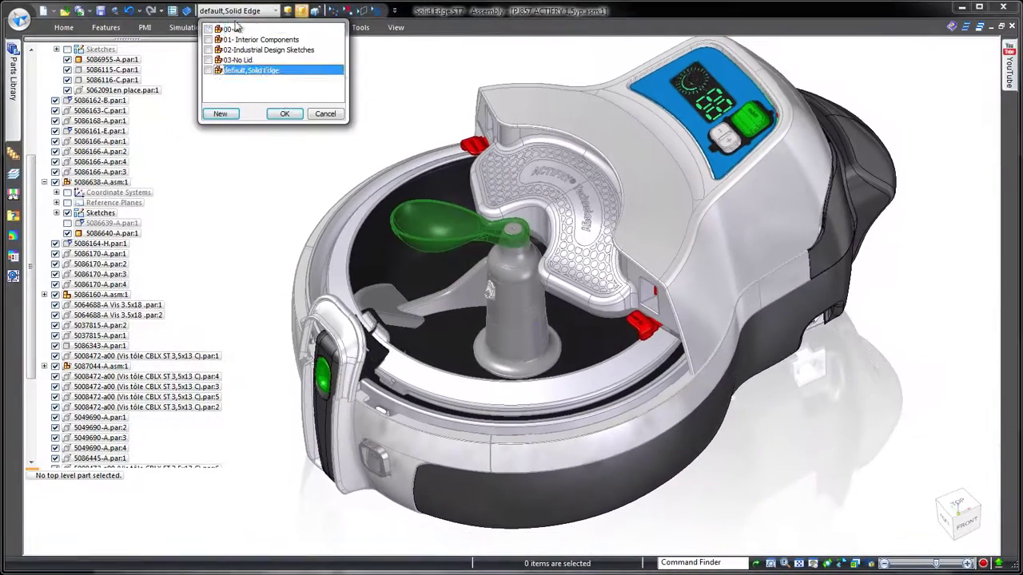
{"action": "left_click", "coordinate": [285, 114]}
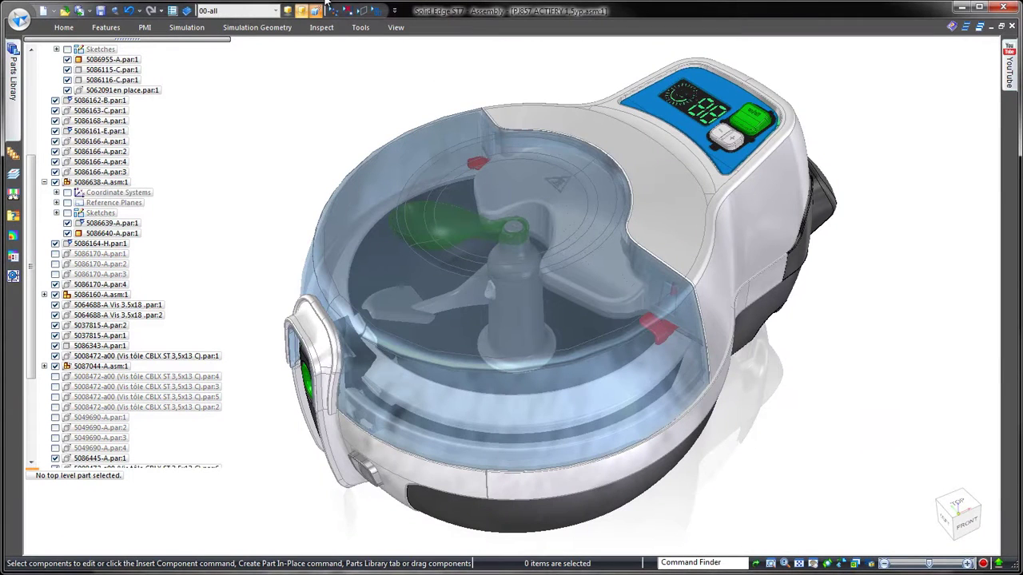